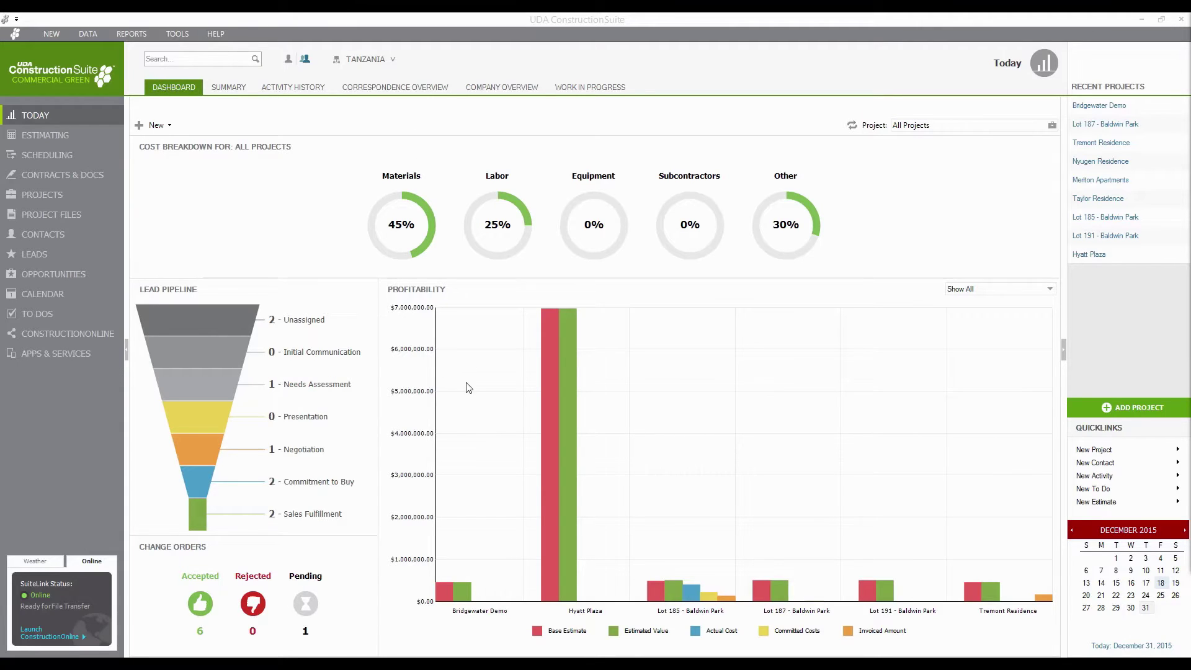
- Show the weather forecast, collapse the sidebar to icons, and widen the right panel to two calendar months
mouse_move(556, 459)
left_click(50, 563)
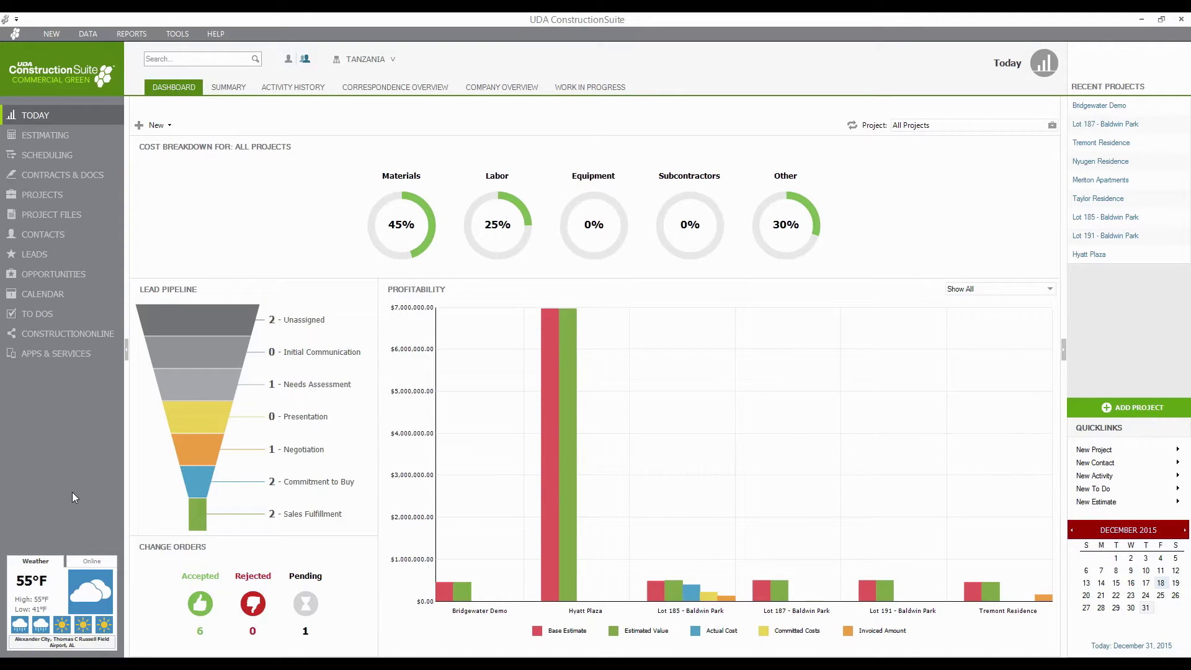
left_click(127, 357)
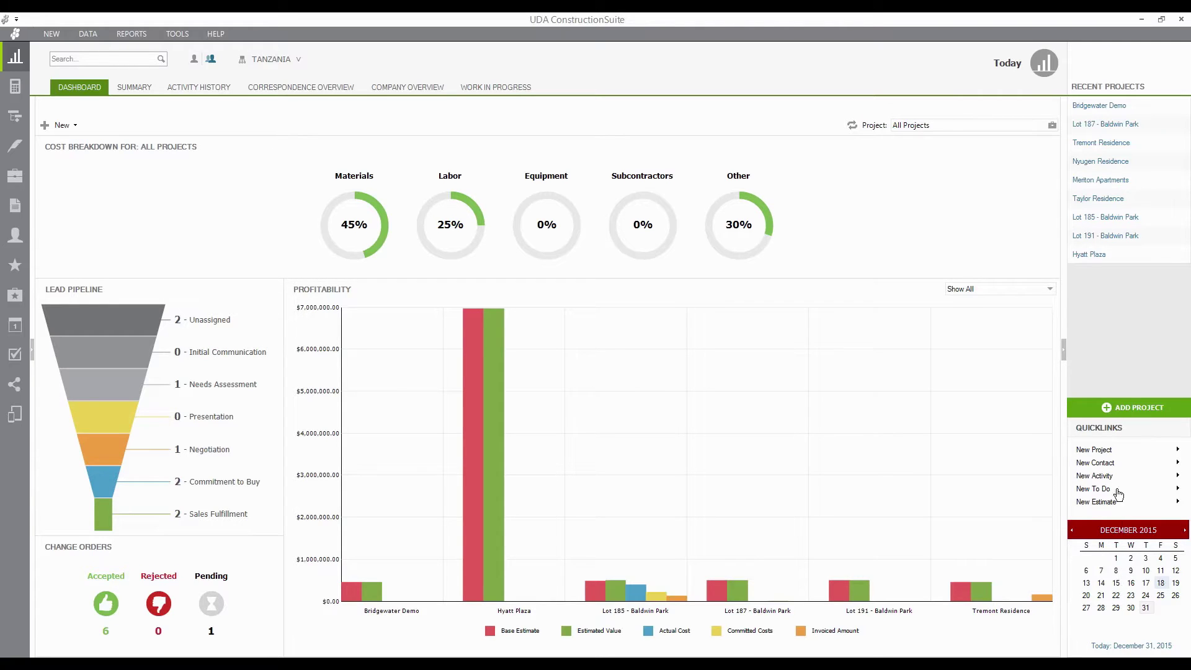
left_click_drag(1063, 351, 877, 367)
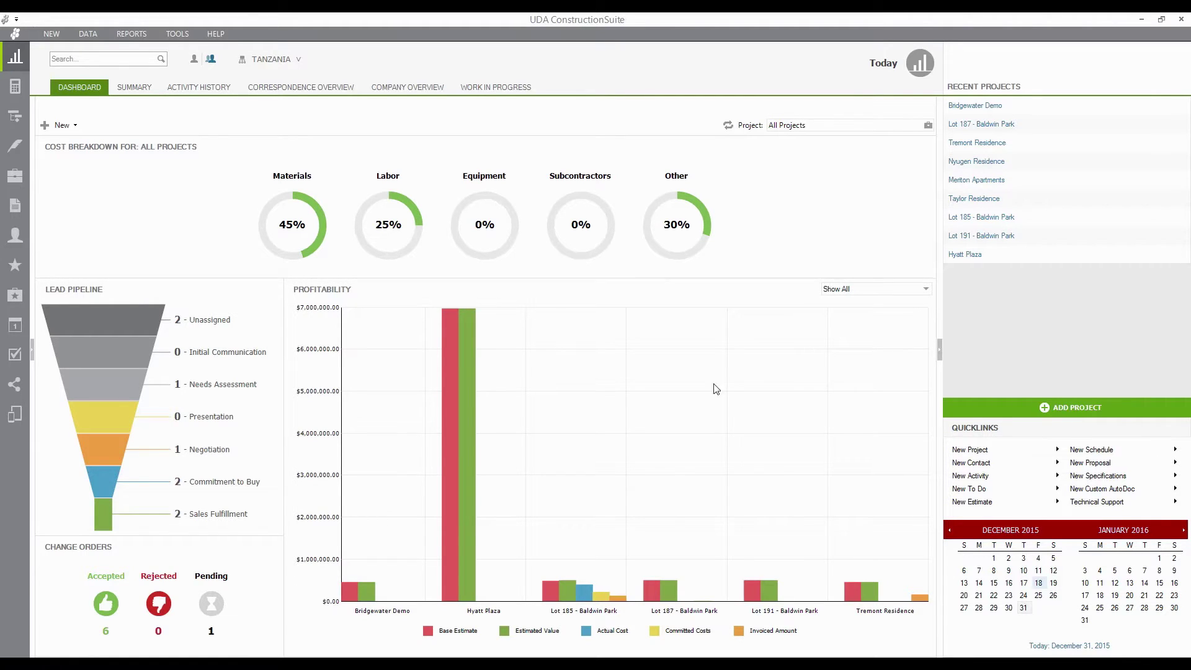
left_click(53, 35)
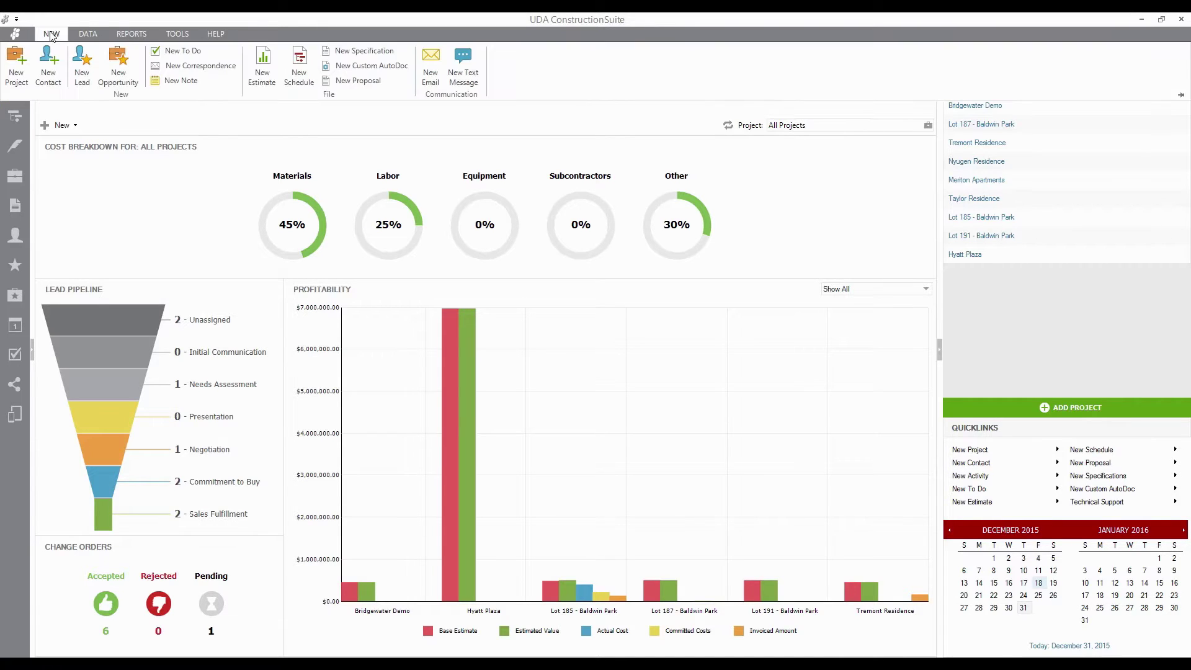
left_click(89, 35)
left_click(127, 36)
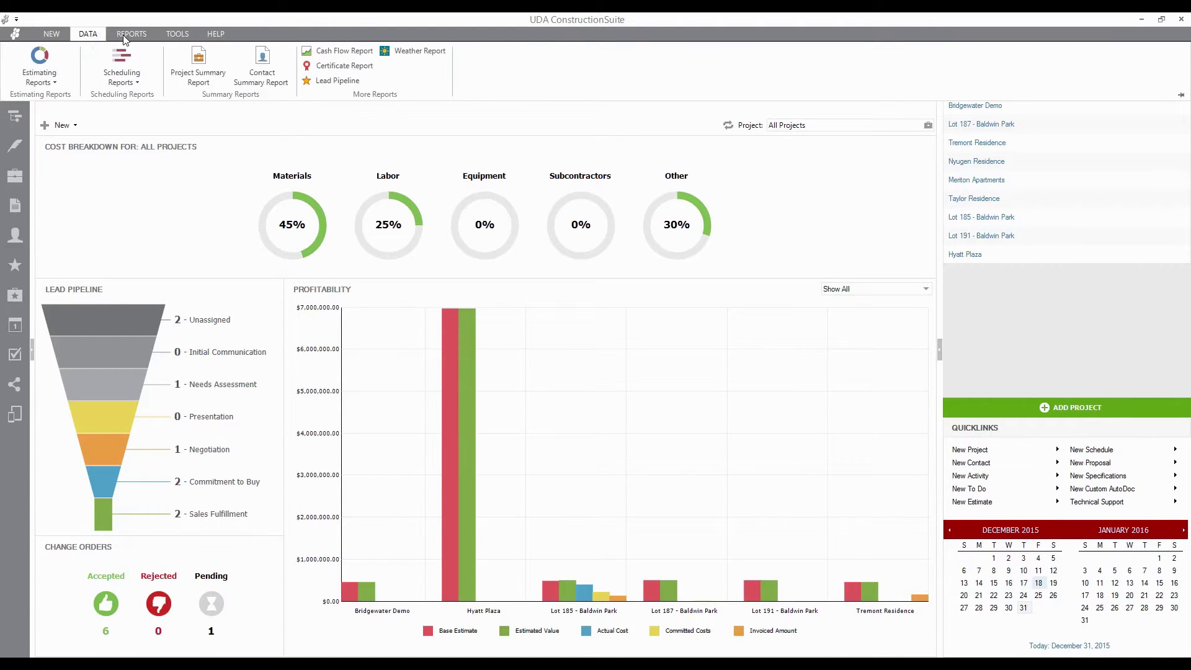
left_click(179, 39)
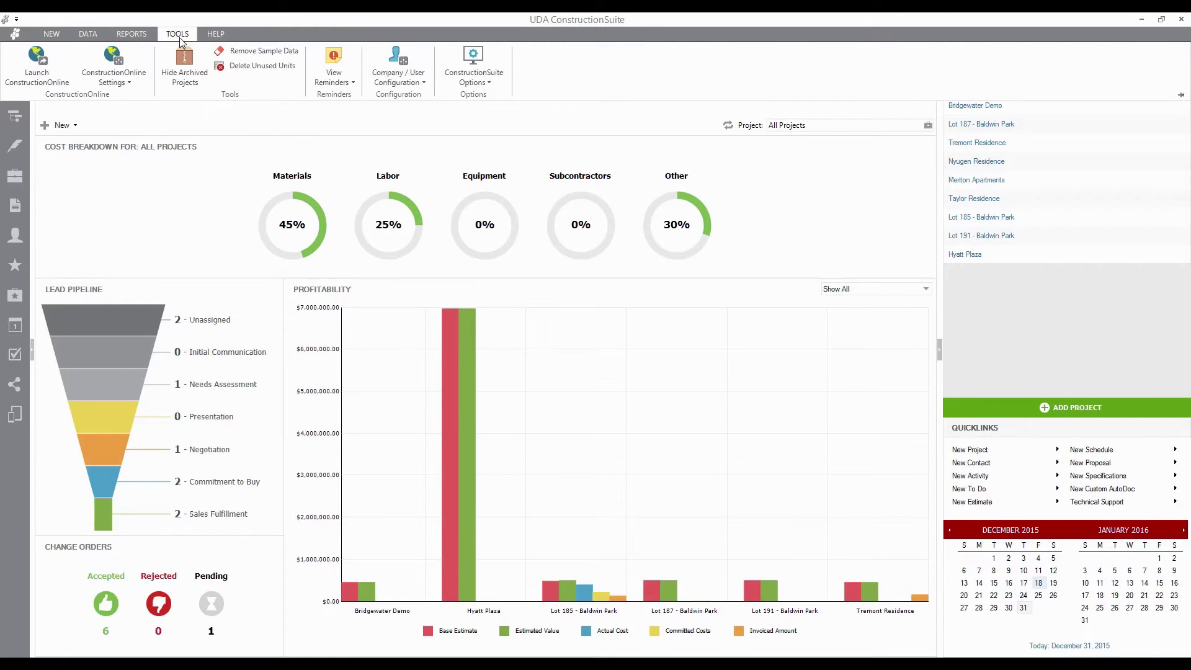
left_click(216, 36)
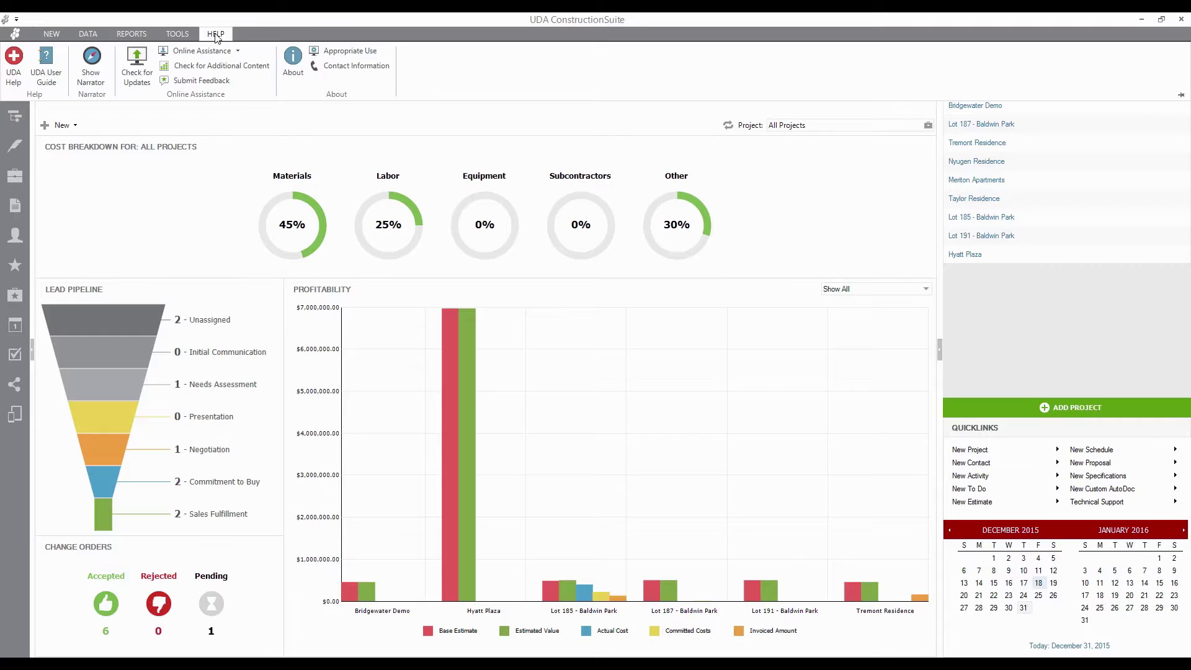
left_click(454, 126)
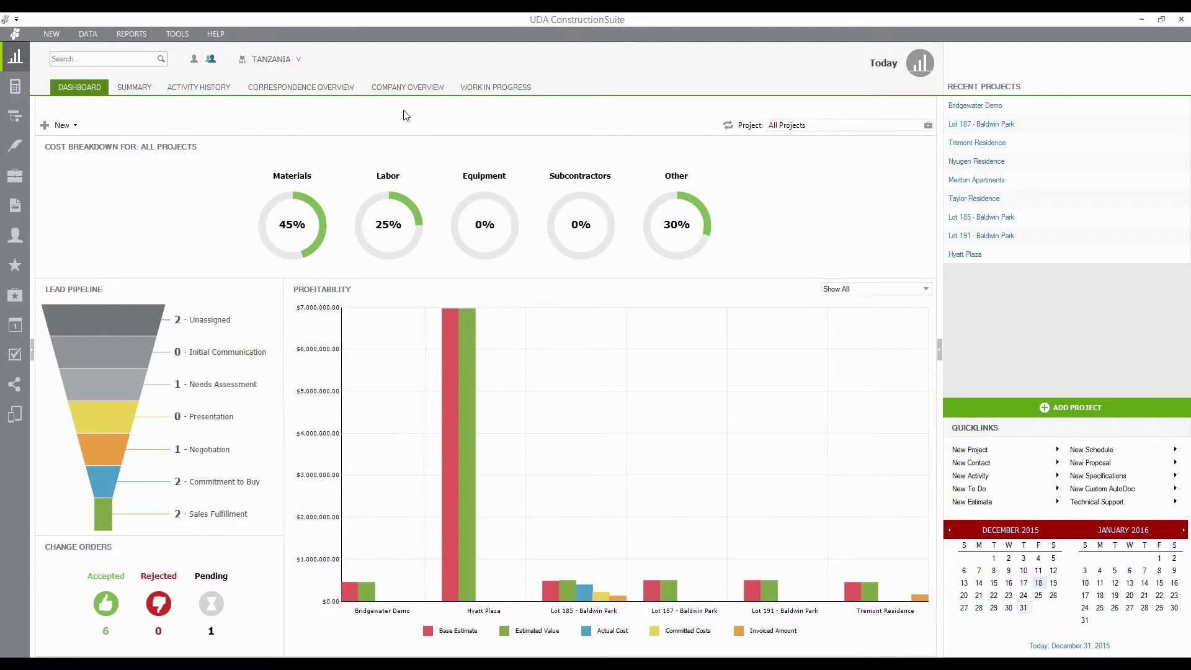
- Restore the full sidebar and normal right panel width, then show the Summary of recent projects and to-dos
left_click(31, 358)
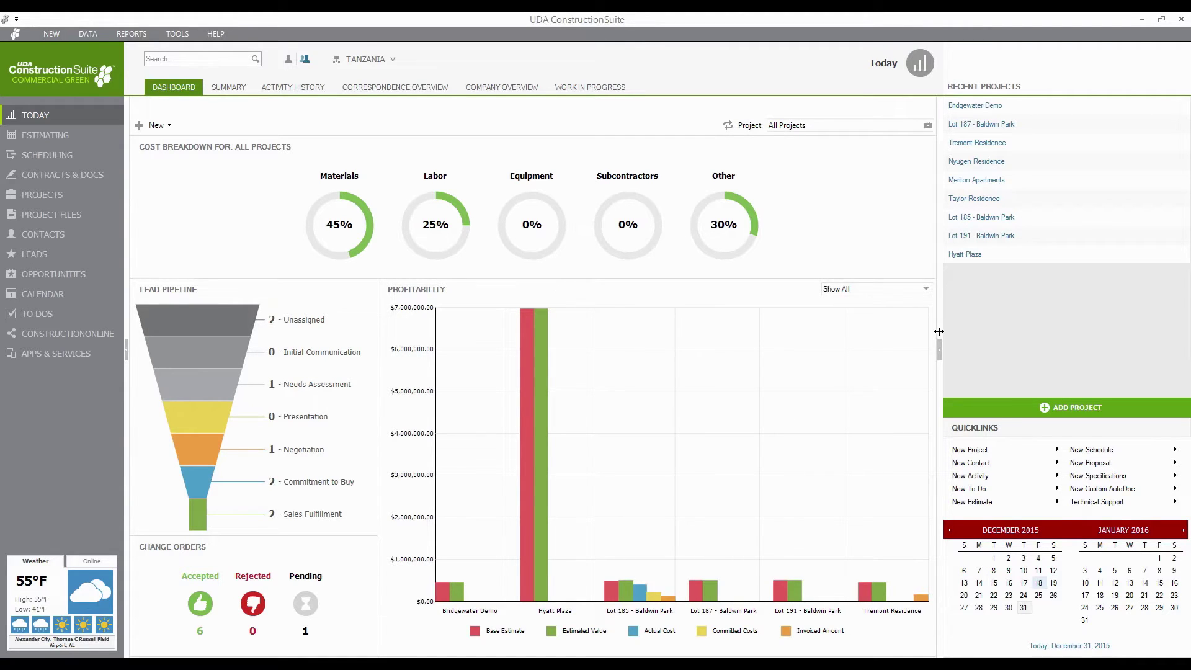
left_click_drag(939, 331, 1063, 332)
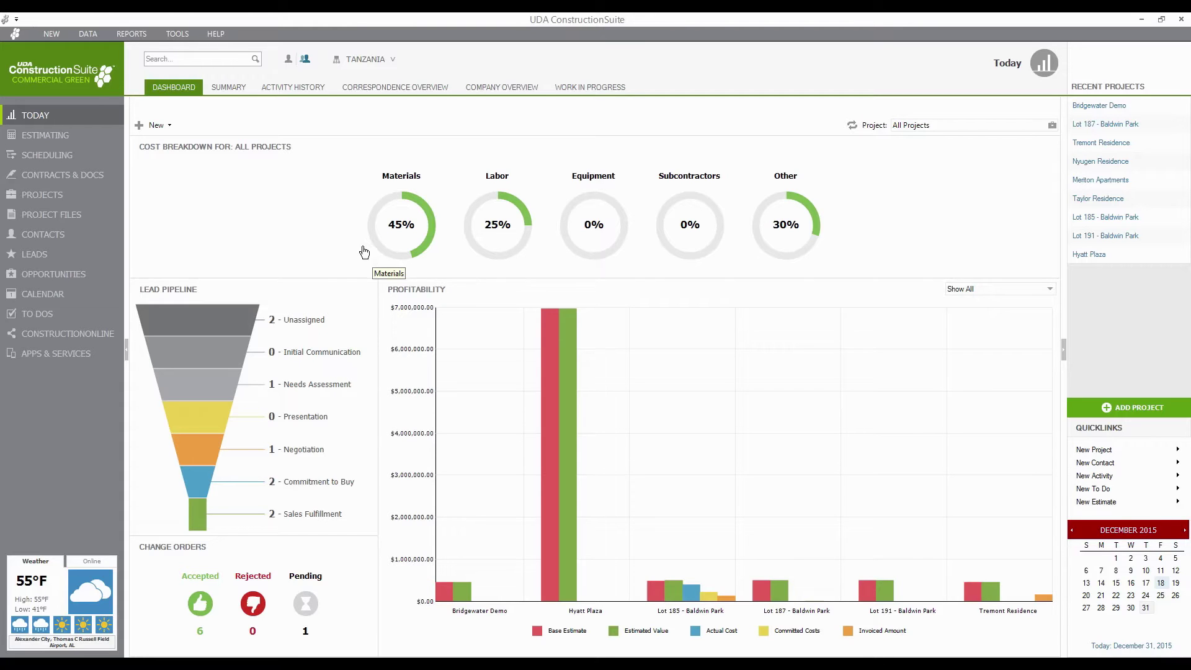
left_click(229, 91)
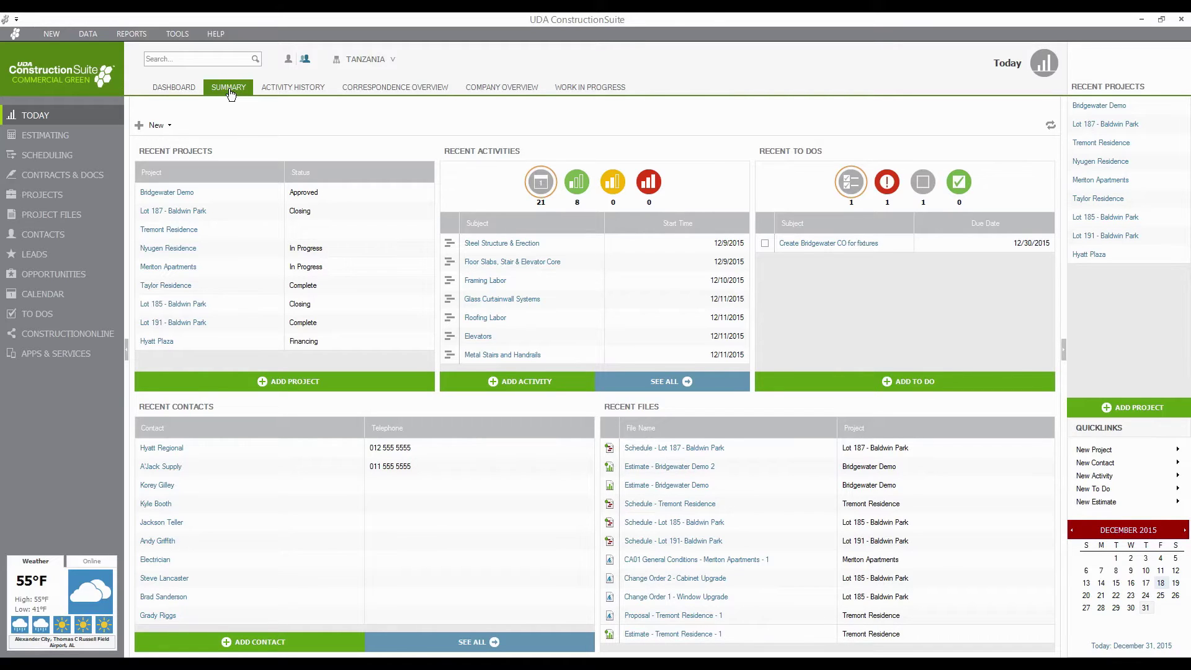
- View Activity History and Correspondence Overview, ending on the Company Overview with $9,382,880.22 across 6 projects
left_click(289, 92)
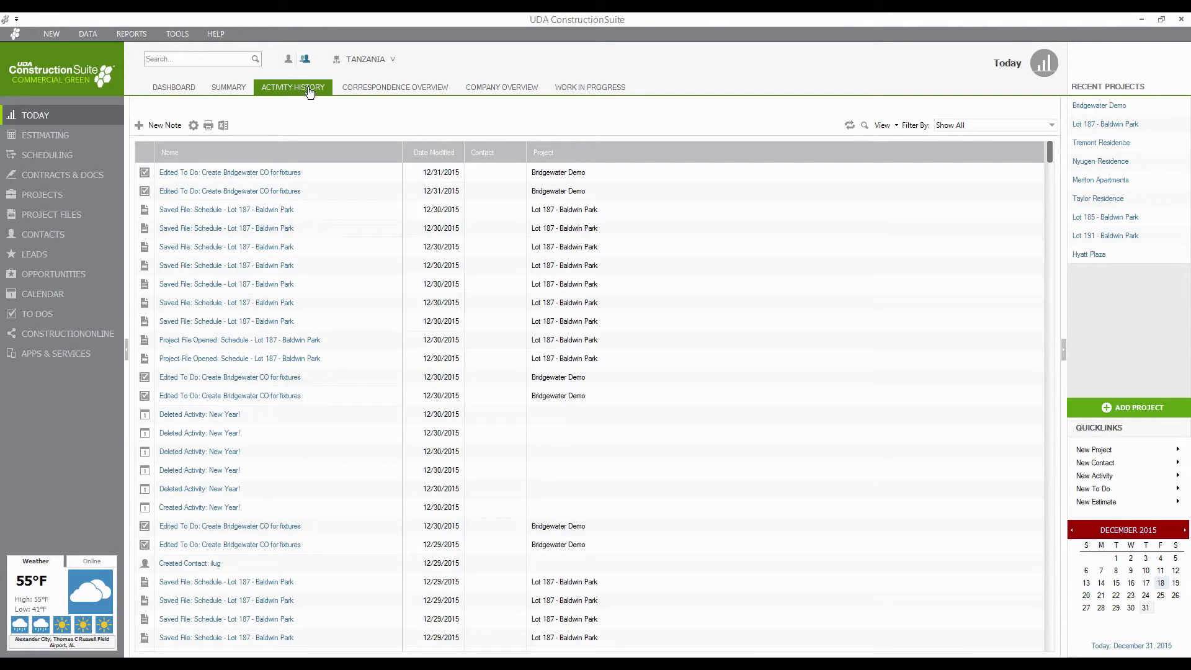
left_click(416, 97)
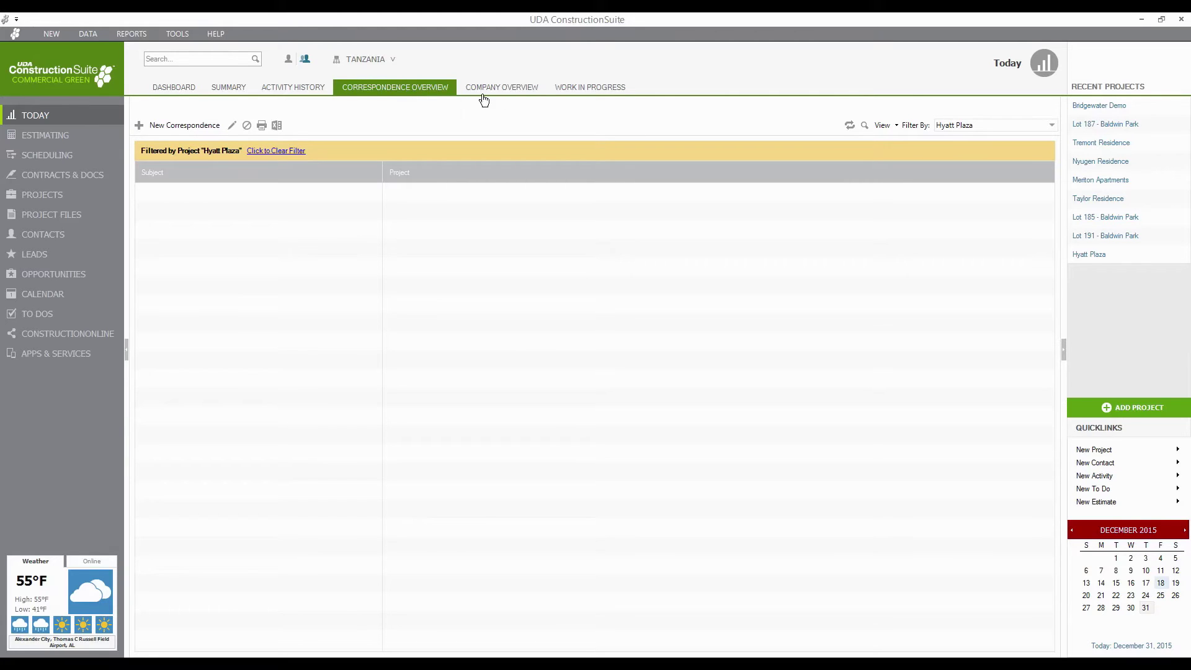
left_click(520, 89)
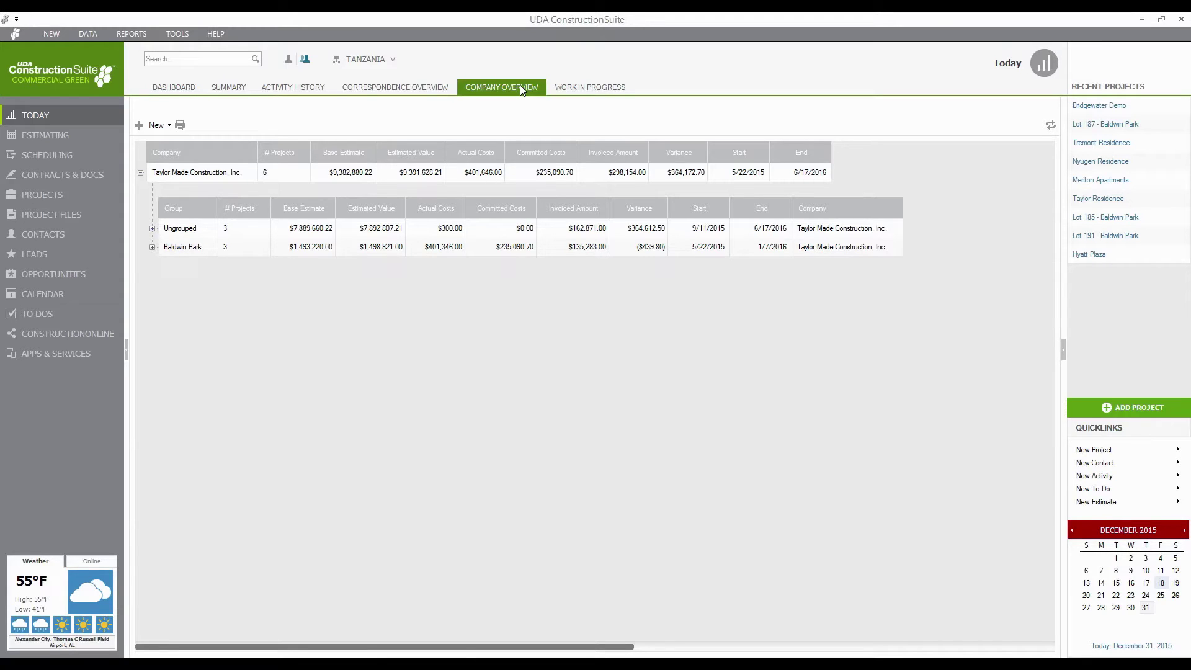
- Review Work In Progress, then open the Estimating dashboard showing 45% materials, 25% labor, 30% other
left_click(589, 88)
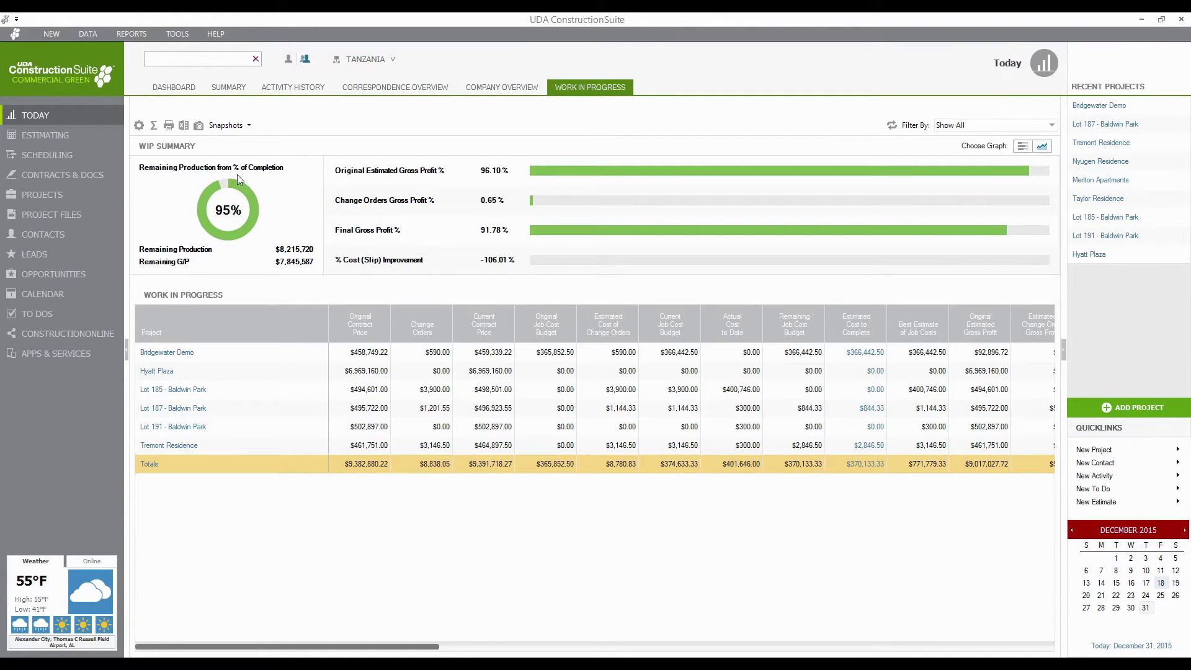
left_click(104, 140)
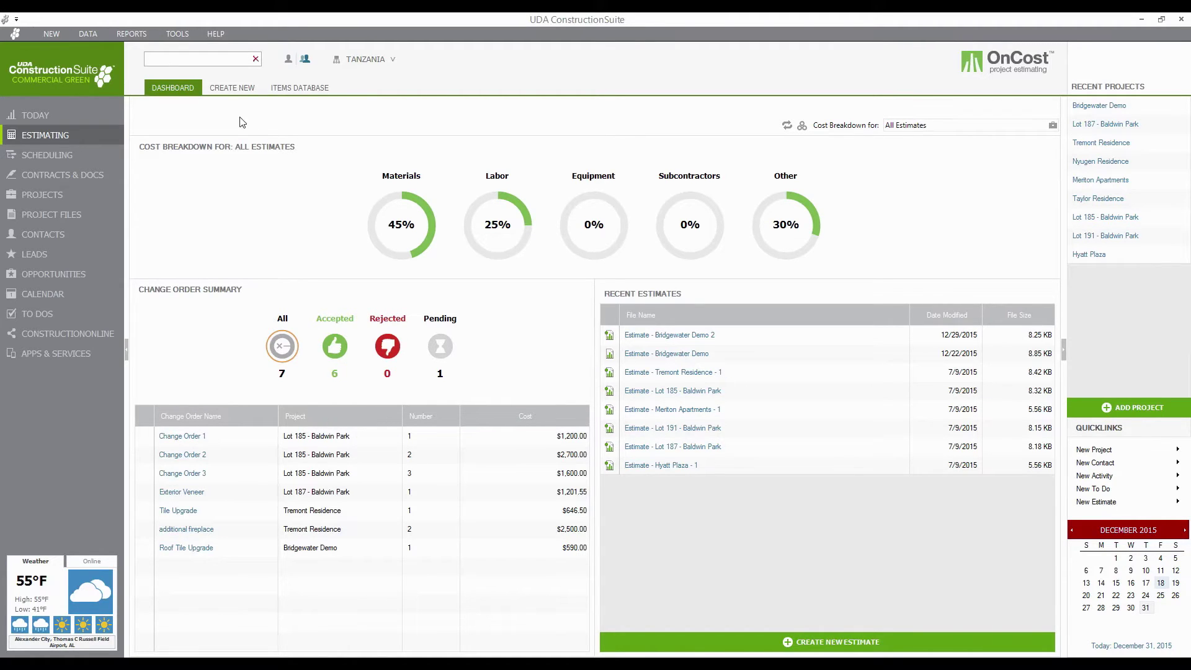
- View Estimating's Create New options and the Sample Costbook items database, then open Scheduling's Create New page
left_click(246, 90)
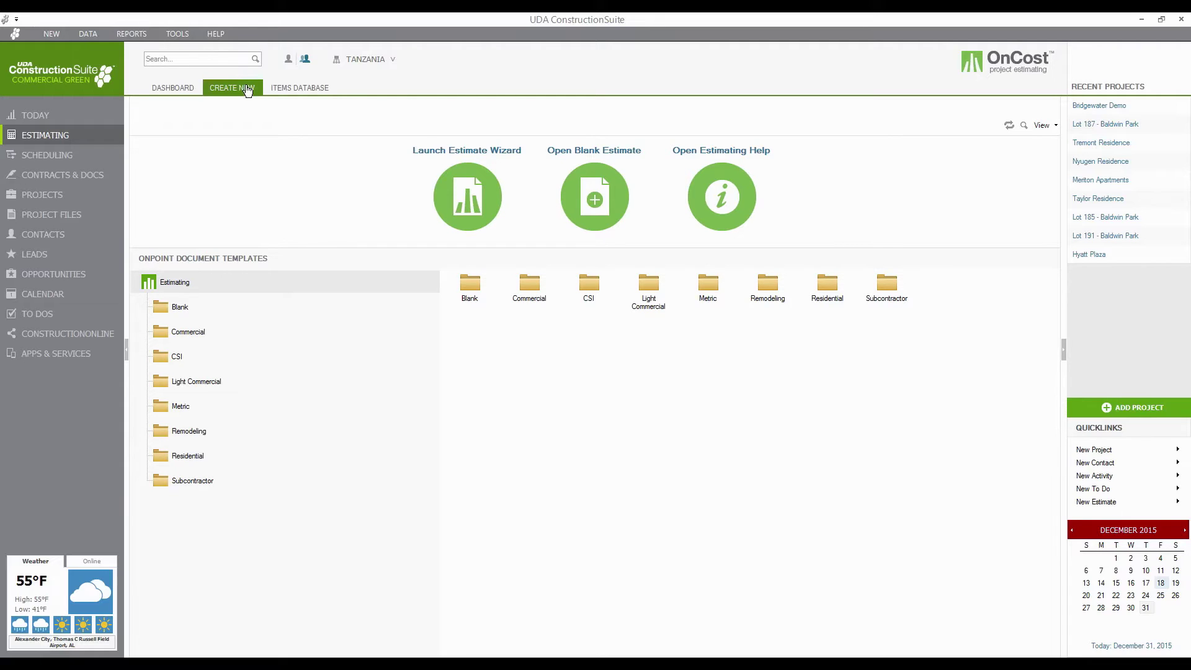
left_click(293, 89)
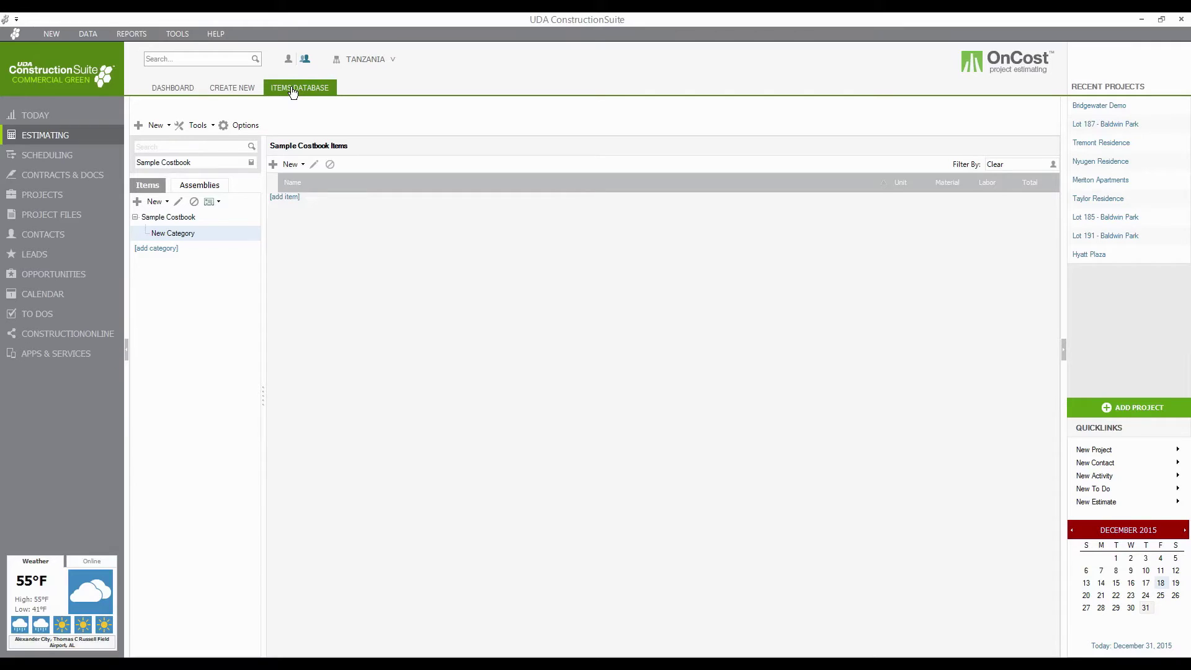
left_click(103, 154)
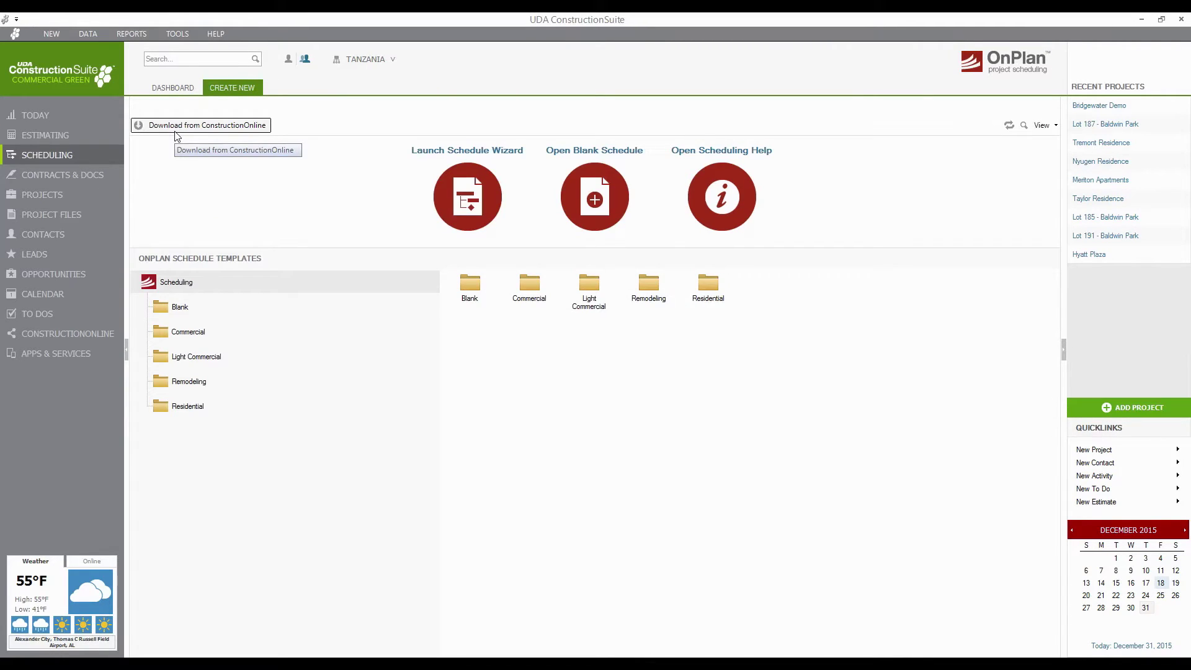
- Preview the schedule activity calendar, then view the Blank, Commercial, Remodeling and Residential schedule templates
left_click(190, 91)
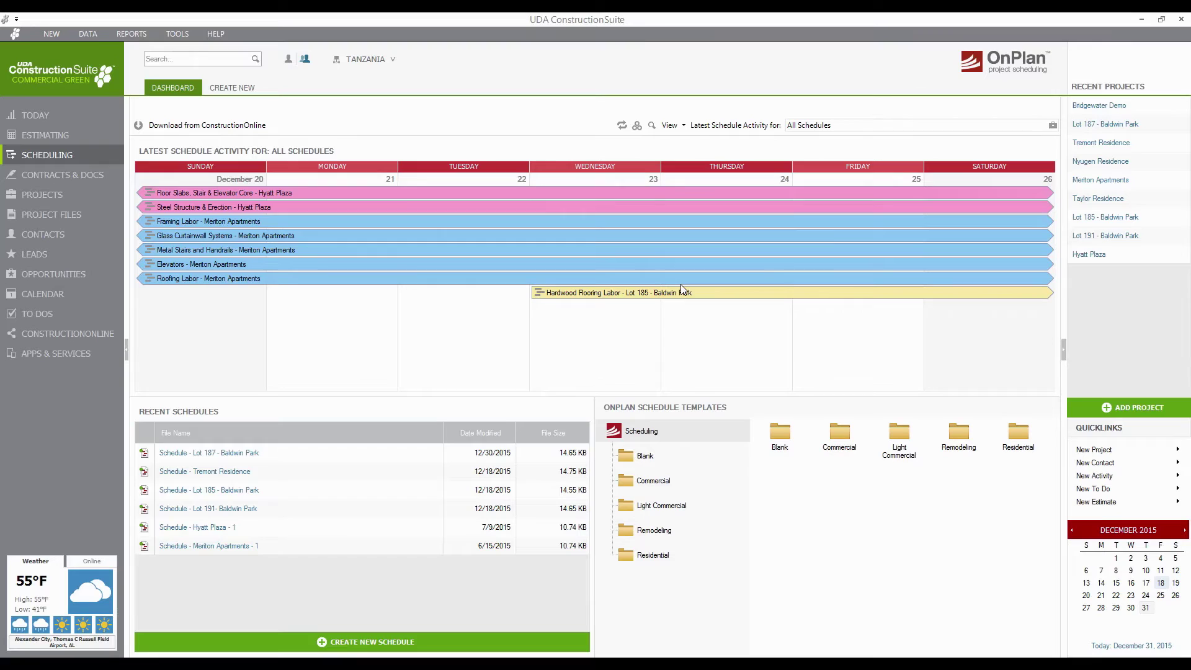
left_click(248, 91)
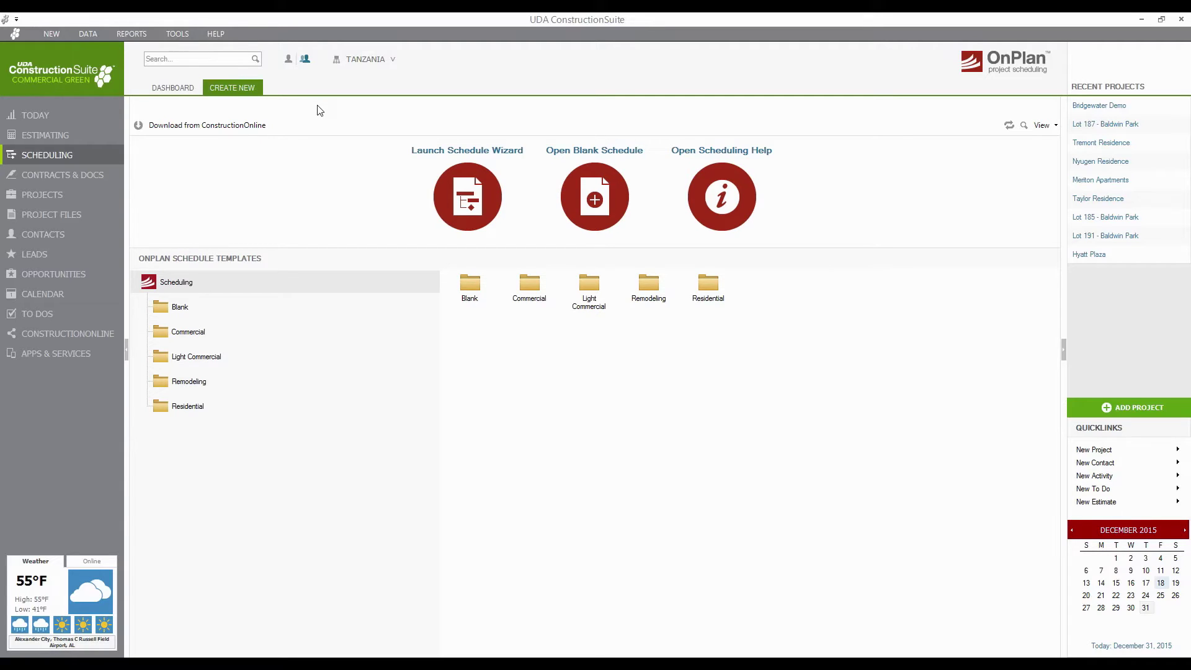
- Browse Contracts & Docs OnPoint templates down to Report Templates, then list all 6 projects
left_click(93, 180)
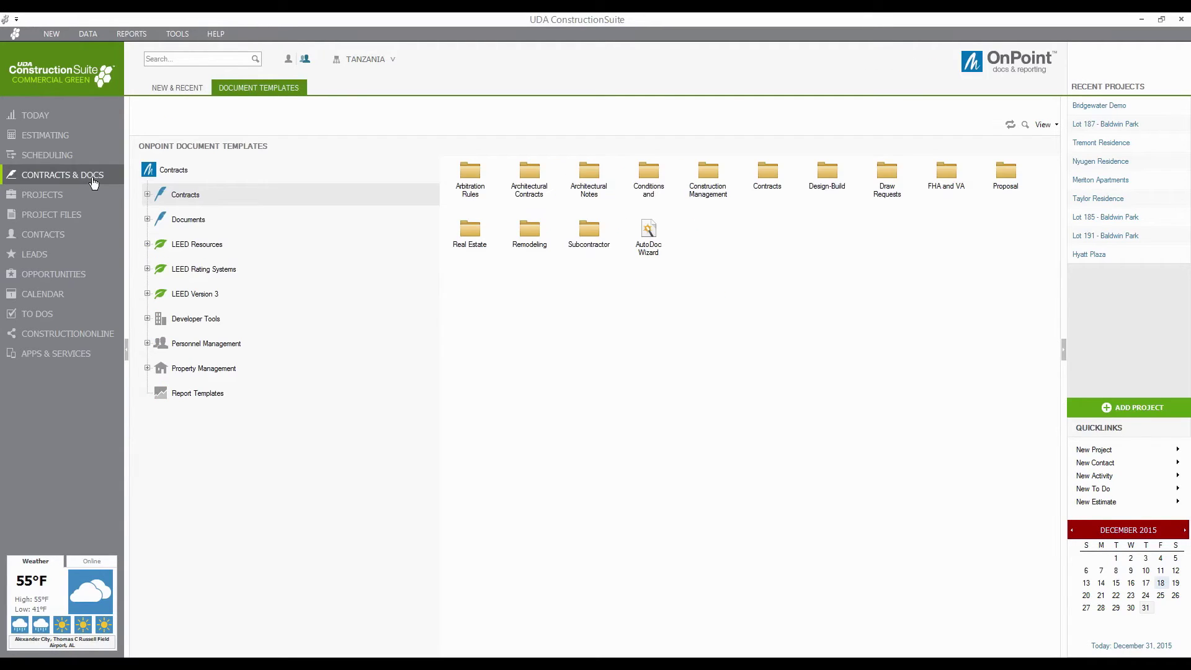
left_click(182, 93)
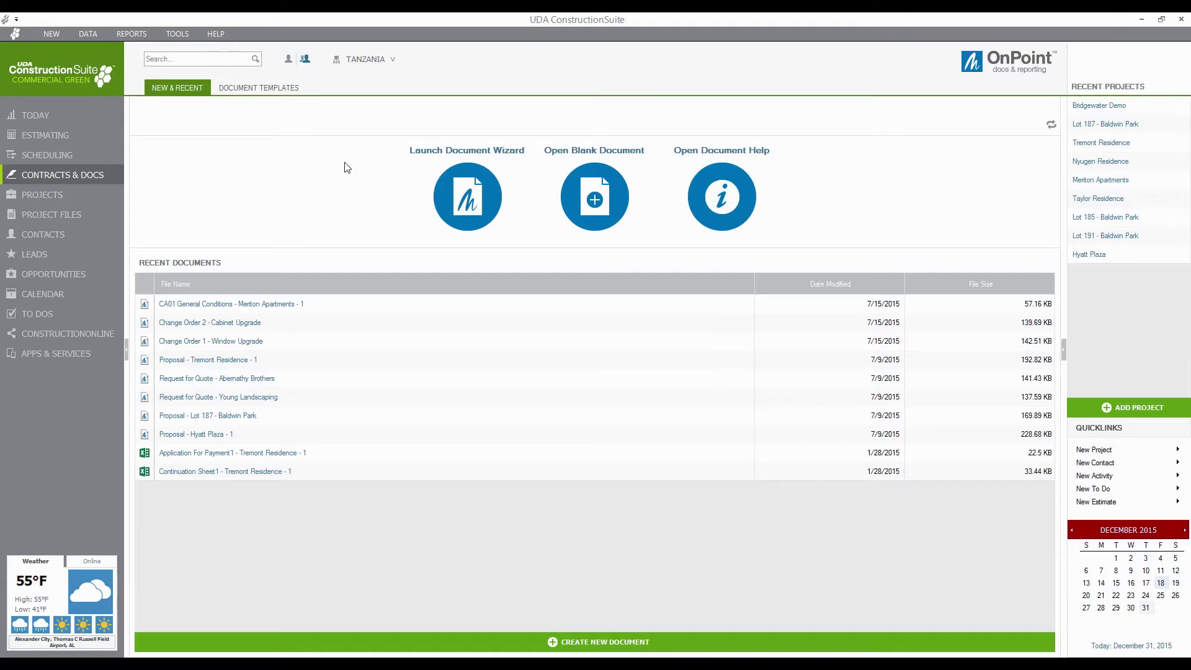
left_click(244, 93)
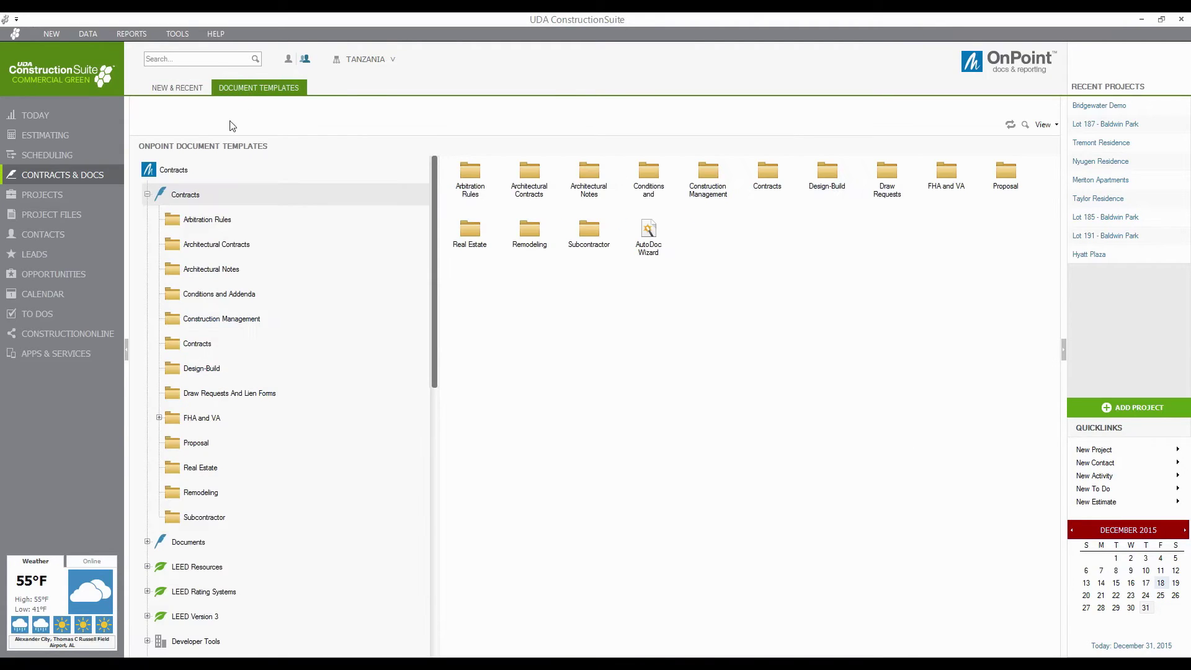
left_click(148, 195)
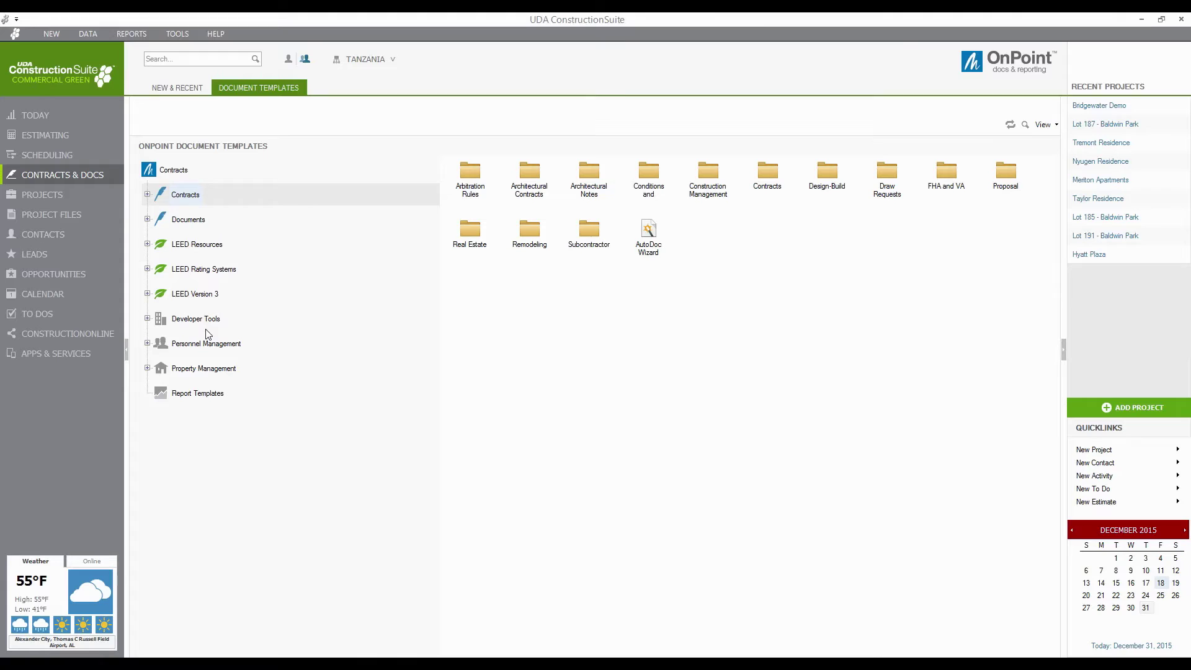
left_click(199, 402)
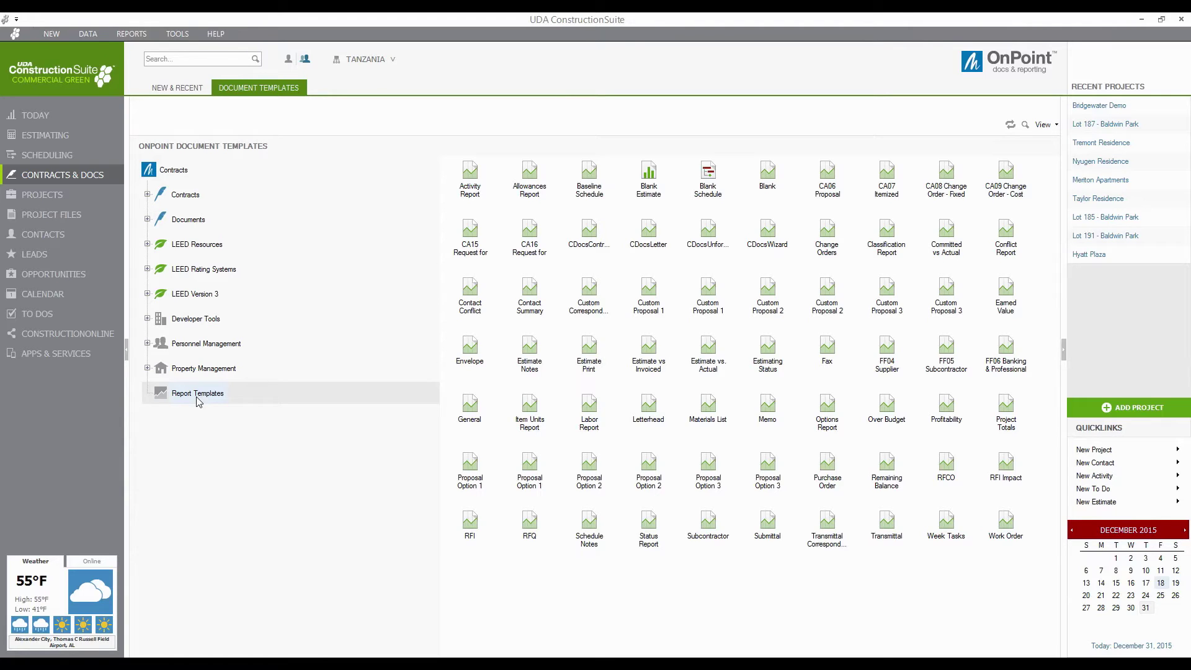
left_click(67, 198)
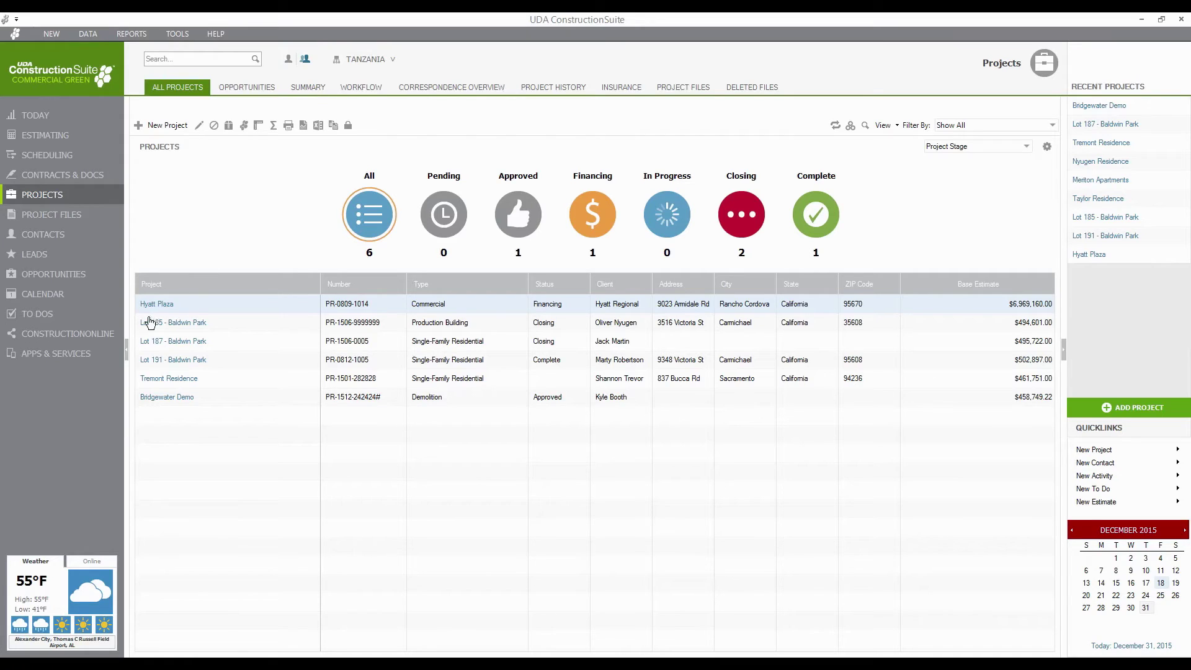
- Show Hyatt Plaza's summary, then its workflow with Planning and Proposal at 65%
left_click(314, 90)
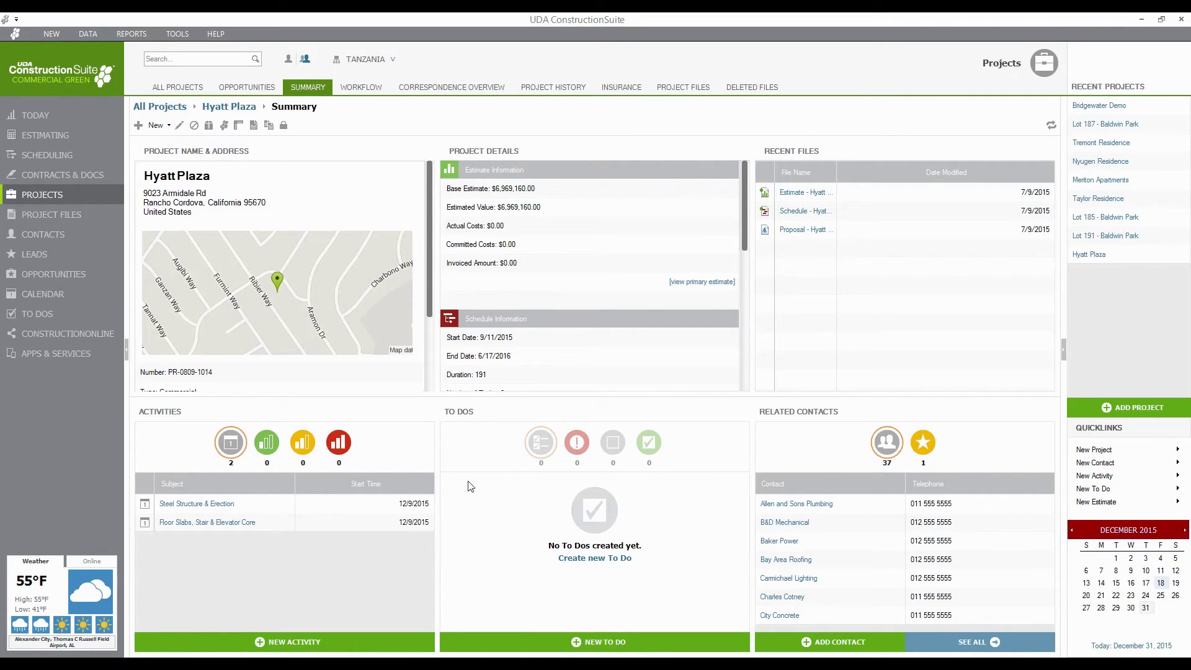
left_click(363, 88)
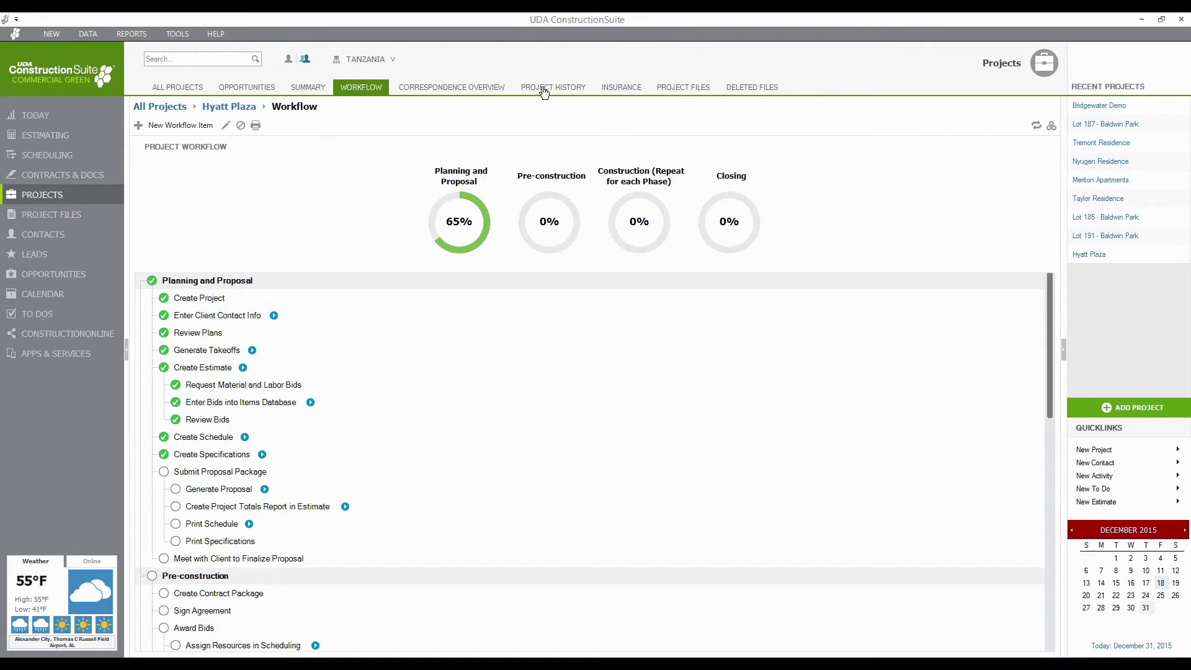
- Check Hyatt Plaza's insurance expiration status, then list its Estimate, Schedule and Proposal files
left_click(630, 91)
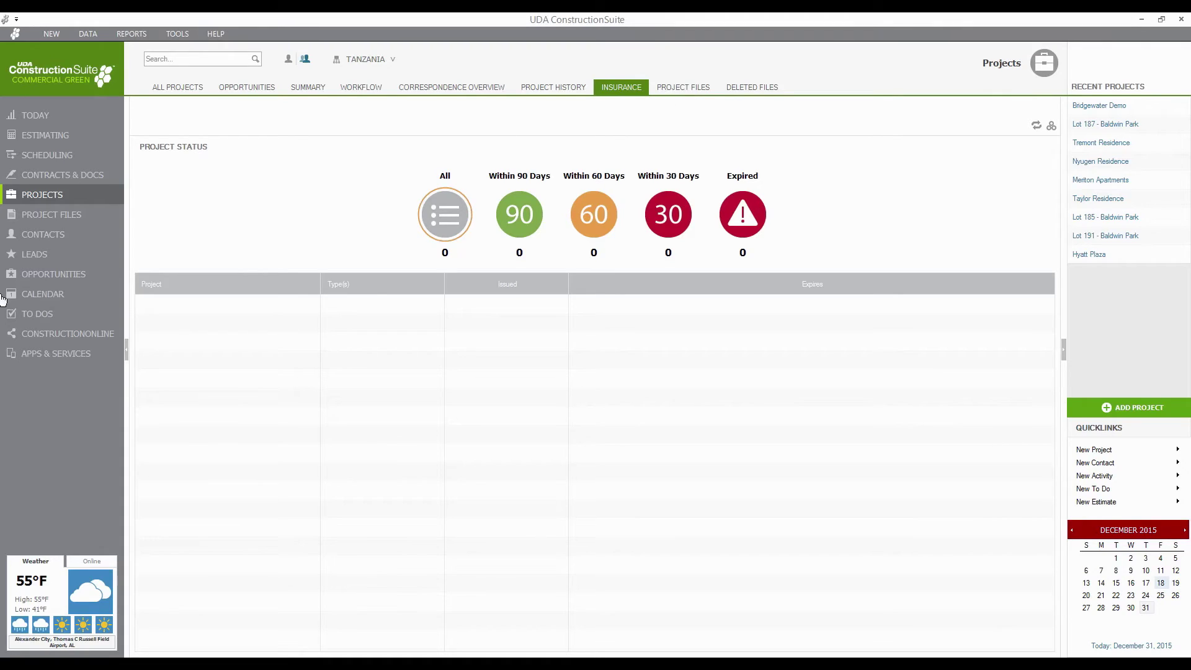
left_click(684, 88)
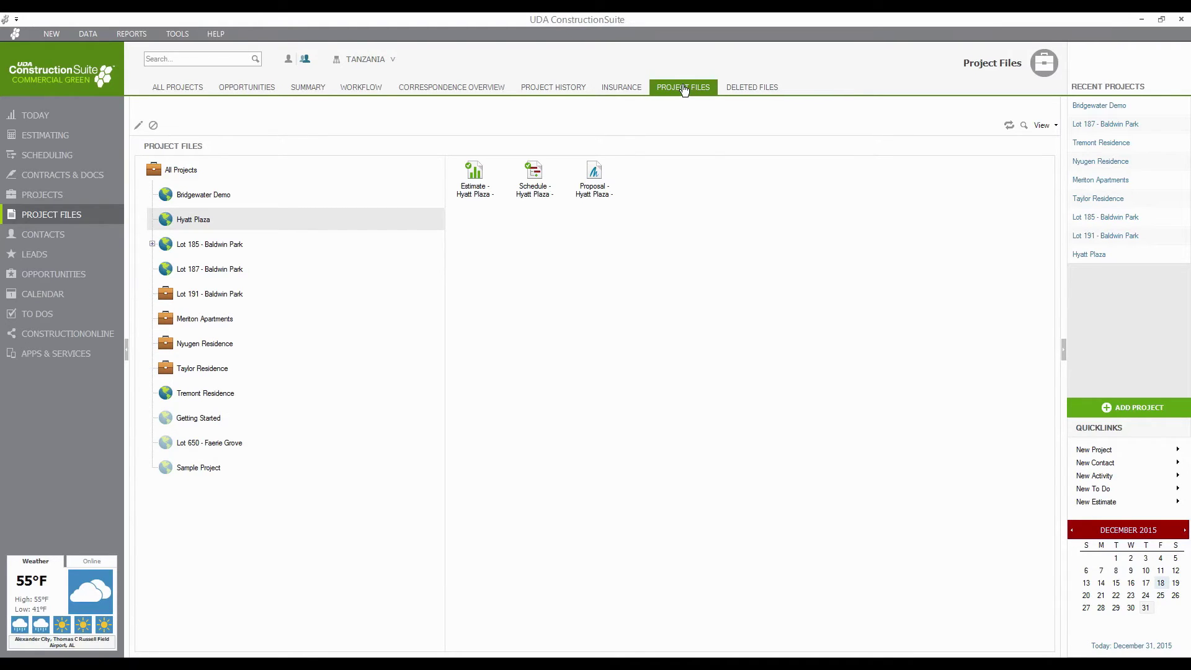
- Open Contacts, view Hyatt Regional's summary and certificate expirations, then show the 8-lead pipeline
left_click(36, 239)
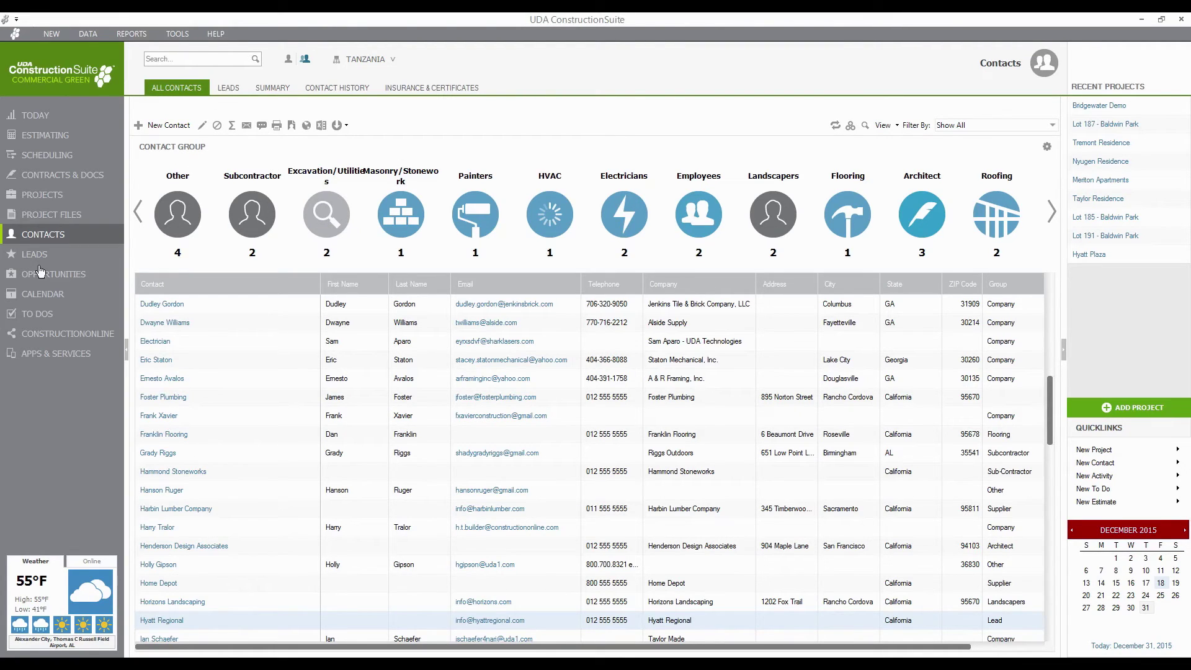
left_click(284, 90)
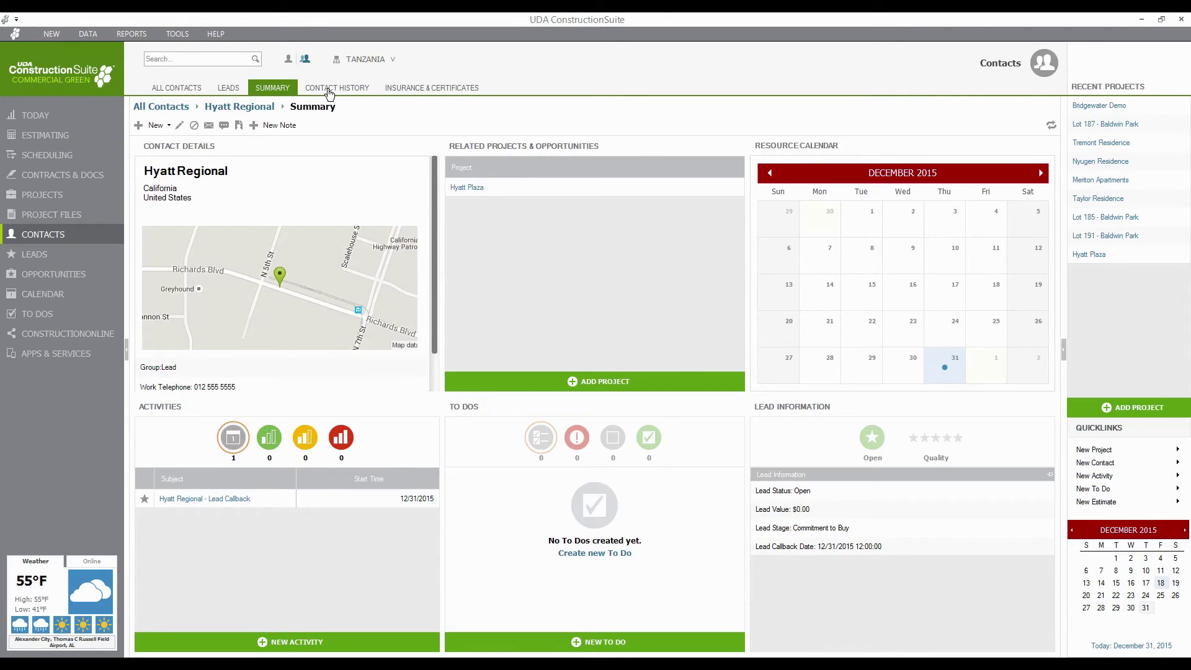
left_click(440, 90)
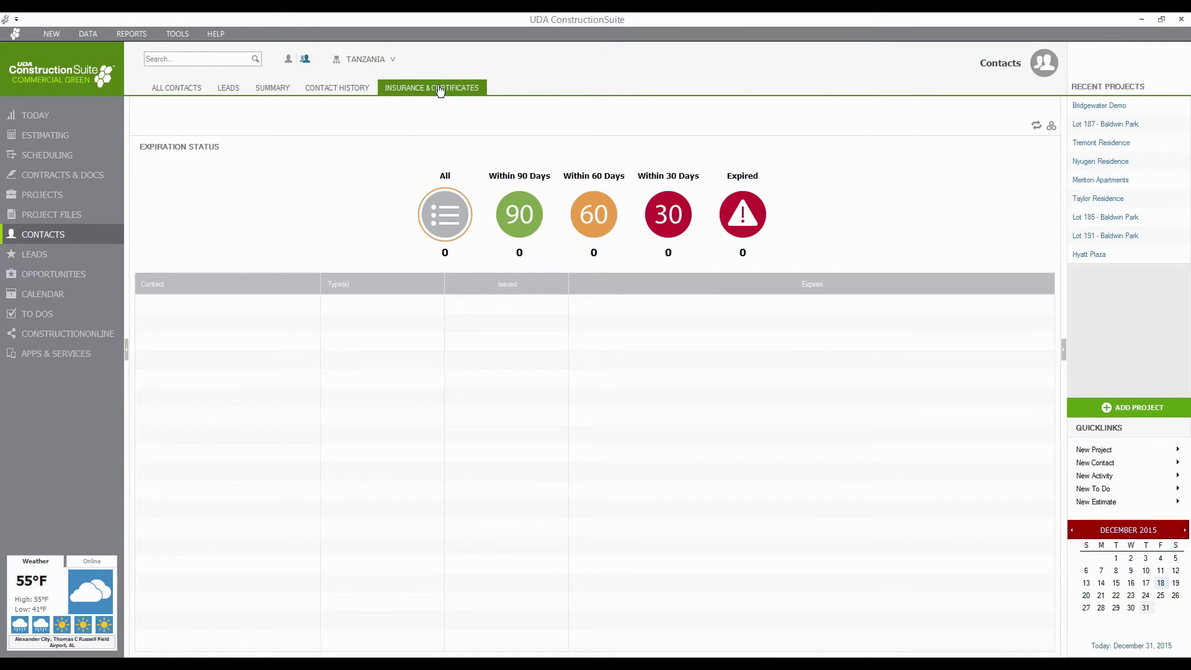
left_click(45, 261)
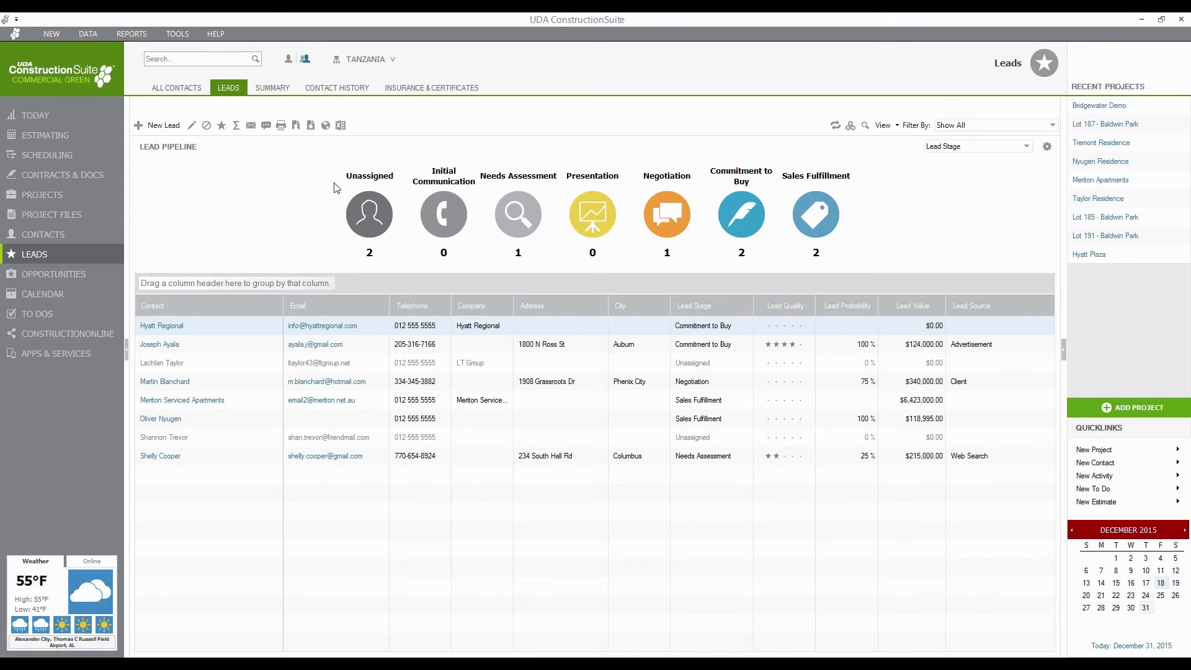
- Show the Opportunities pipeline with its 3 opportunities, 2 in progress and 1 complete
left_click(85, 274)
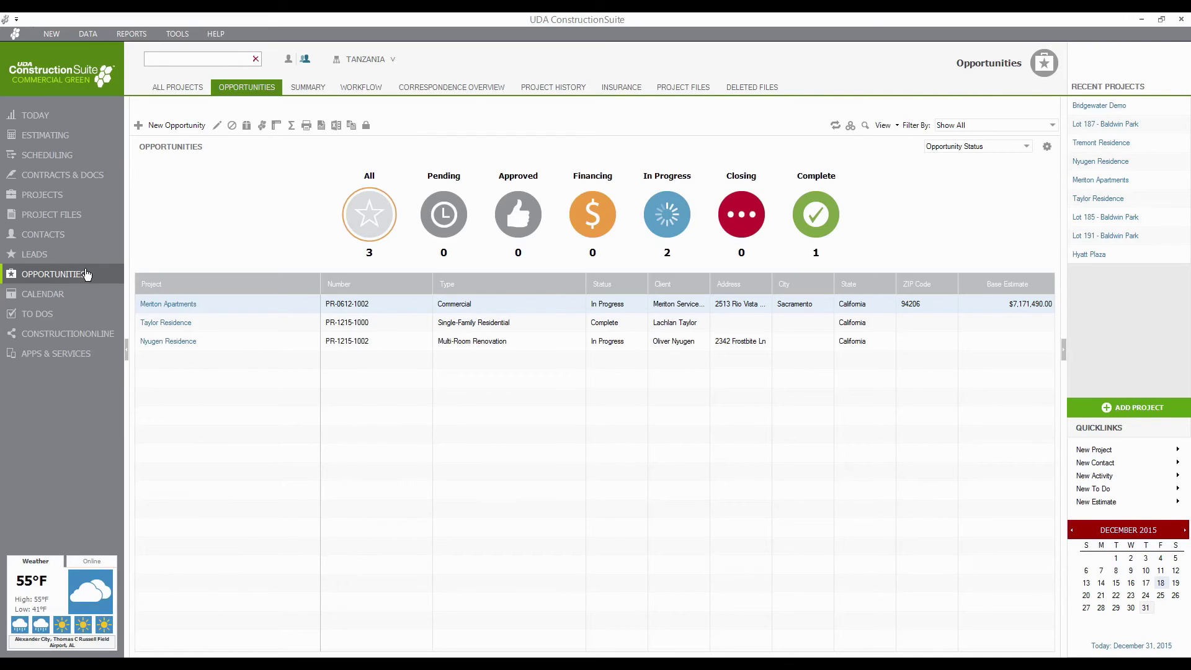
- Browse the calendar in day, month, week, list and year views, then open the To Dos list
left_click(76, 295)
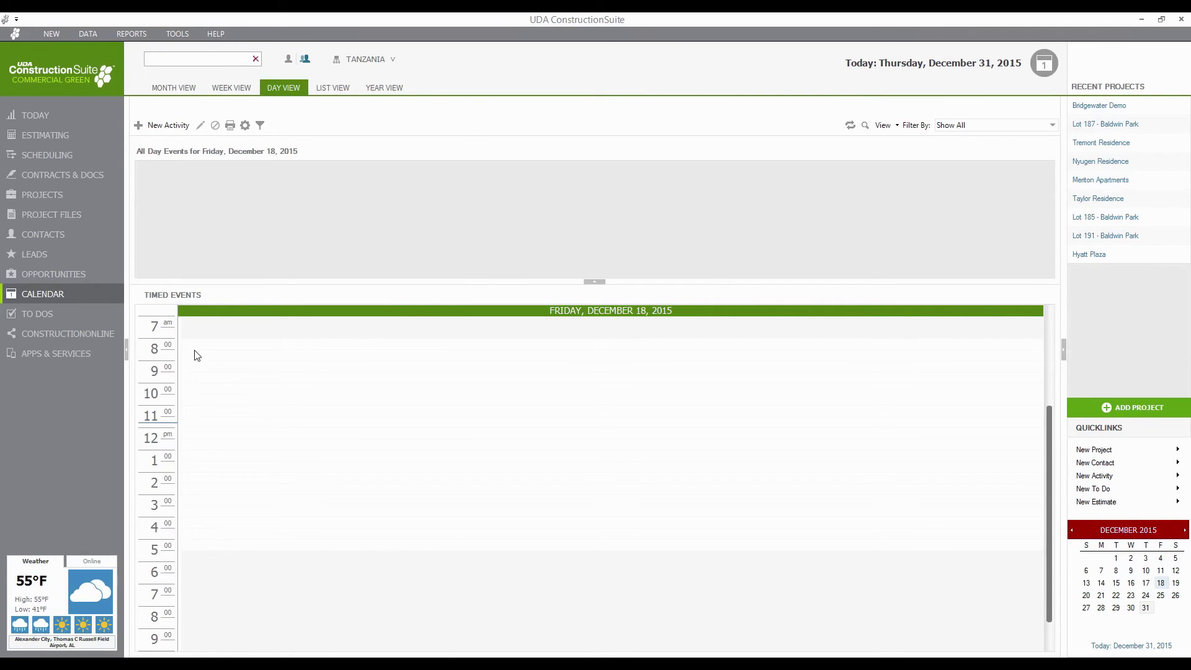
left_click(174, 90)
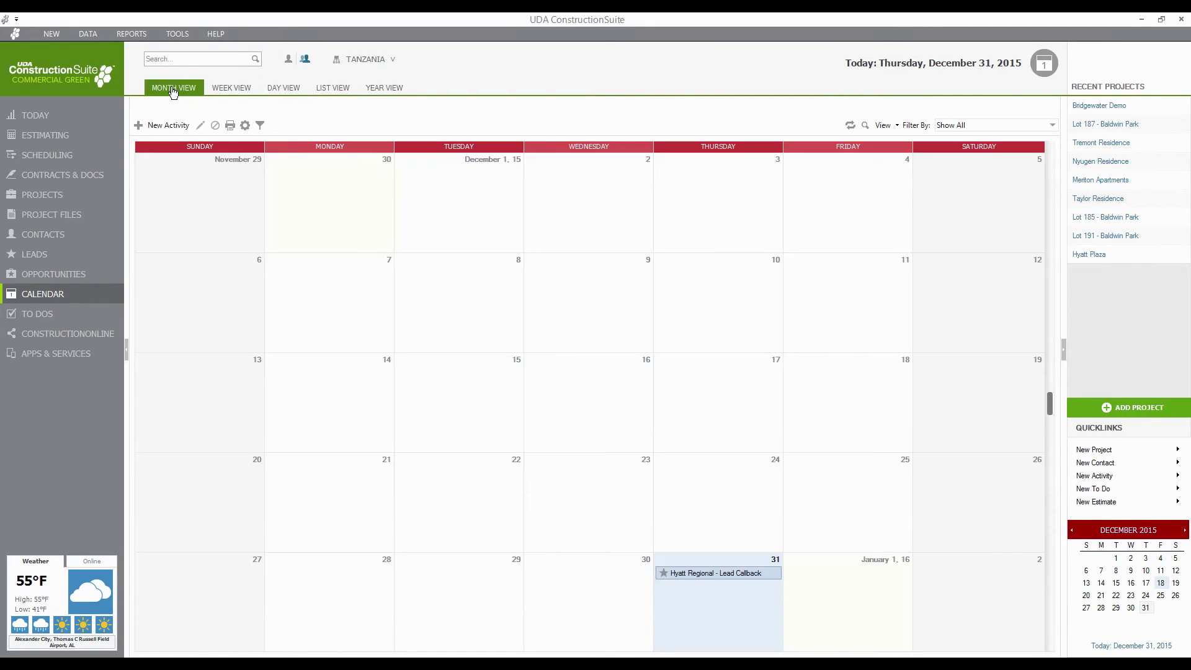
left_click(222, 91)
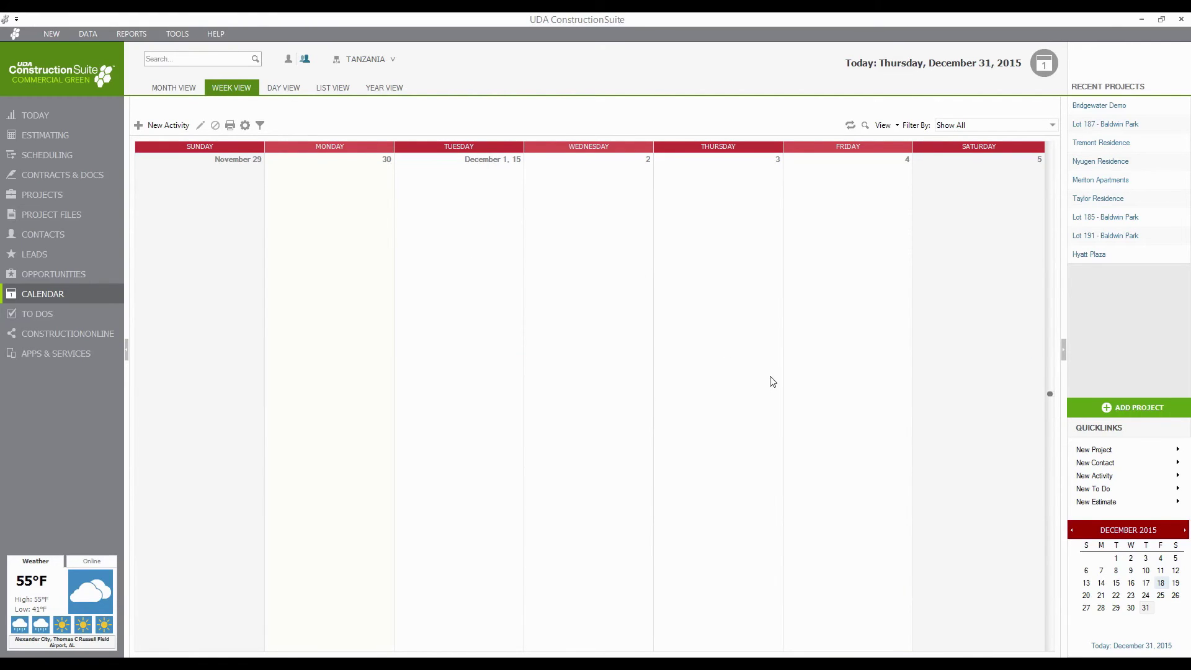
left_click(341, 92)
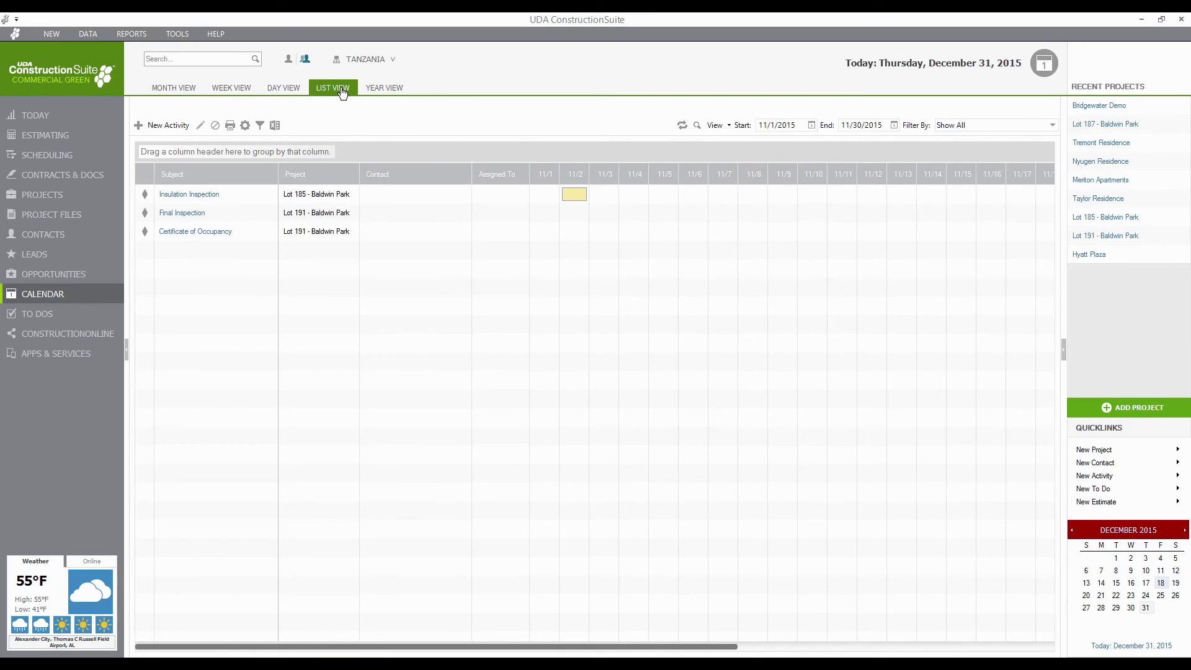
left_click(396, 92)
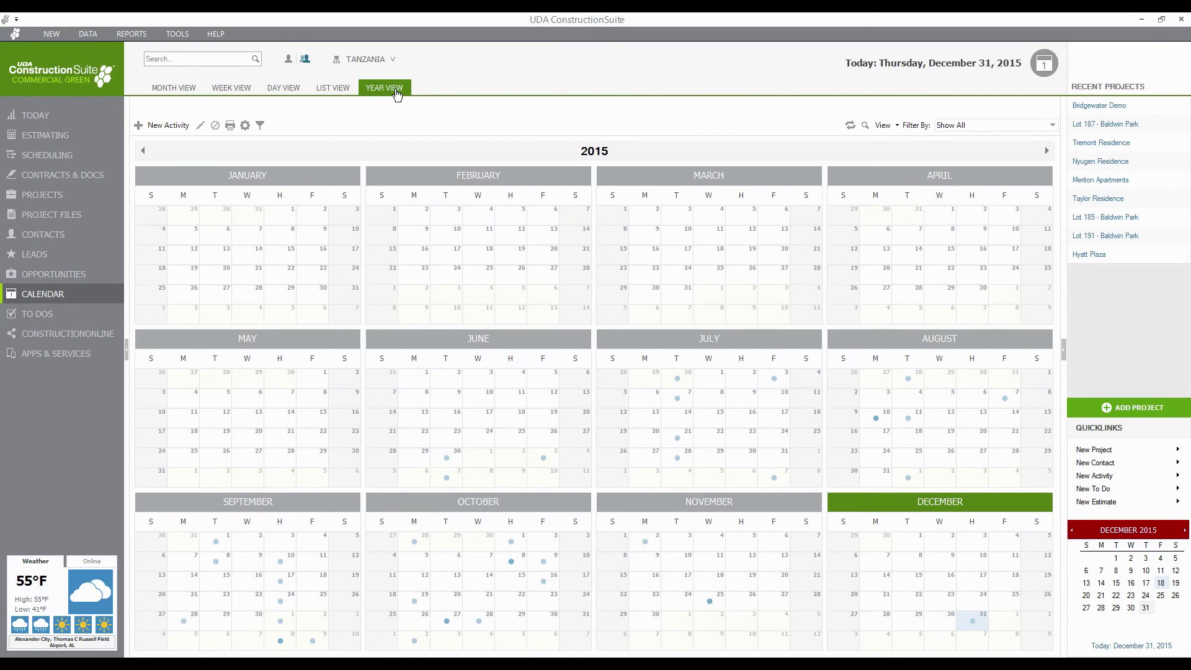
left_click(59, 316)
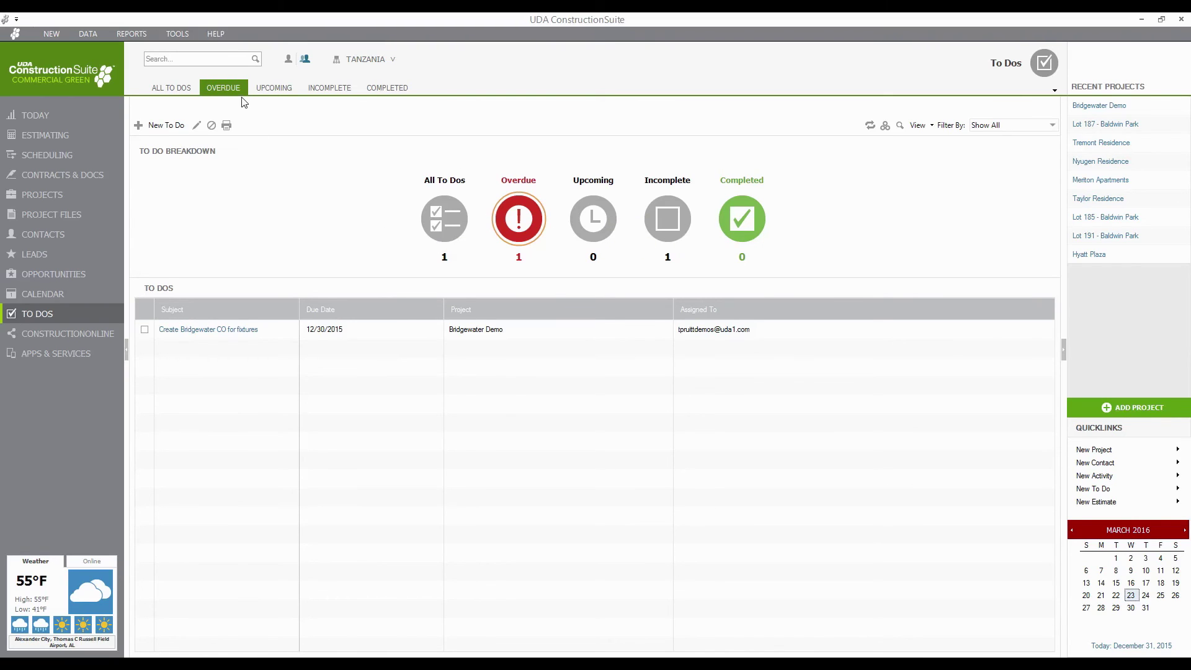
- Filter to-dos by Upcoming, Incomplete, Completed and All, then show ConstructionOnline recent activity
left_click(263, 90)
left_click(321, 90)
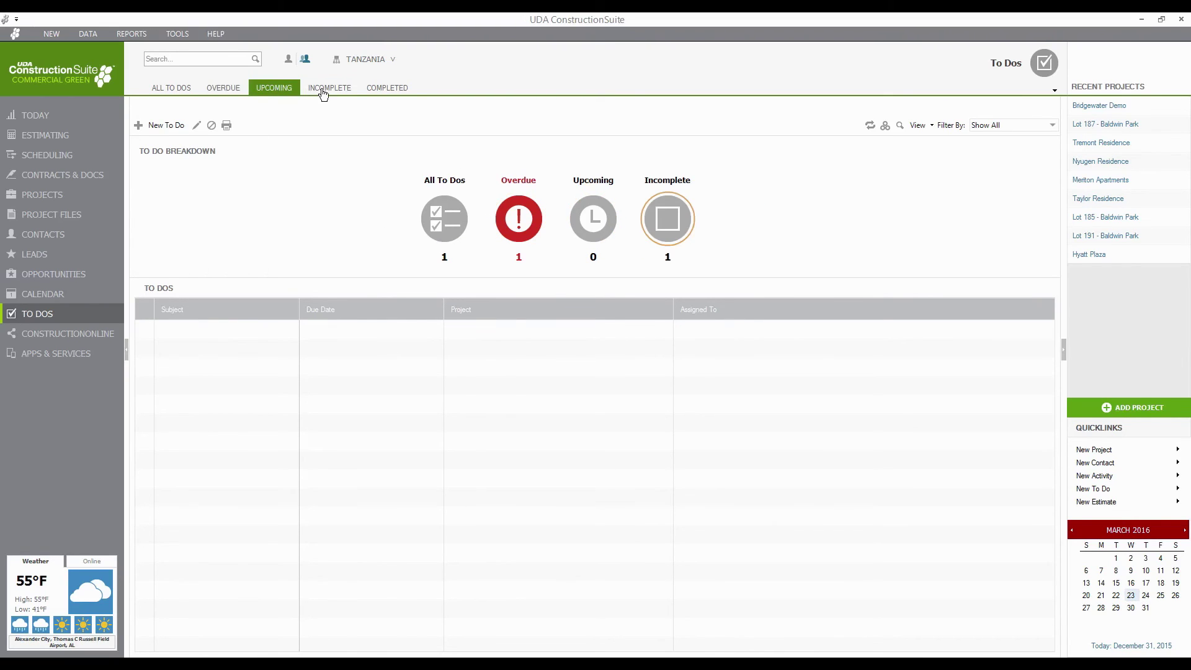
left_click(376, 90)
left_click(189, 89)
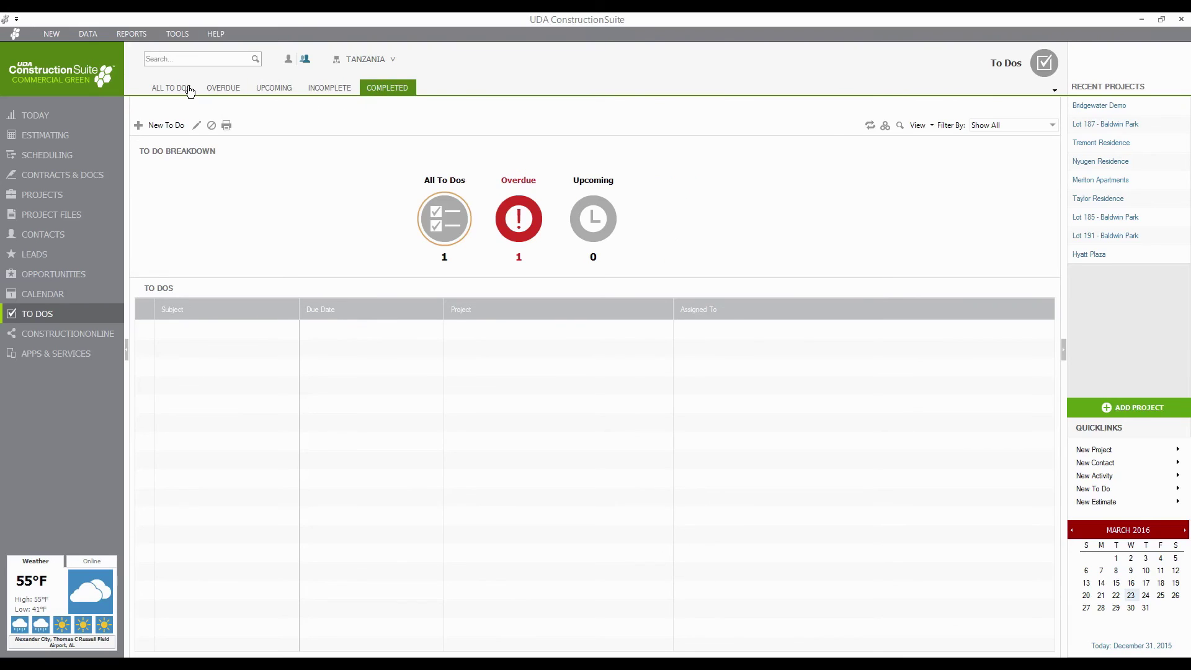
left_click(91, 340)
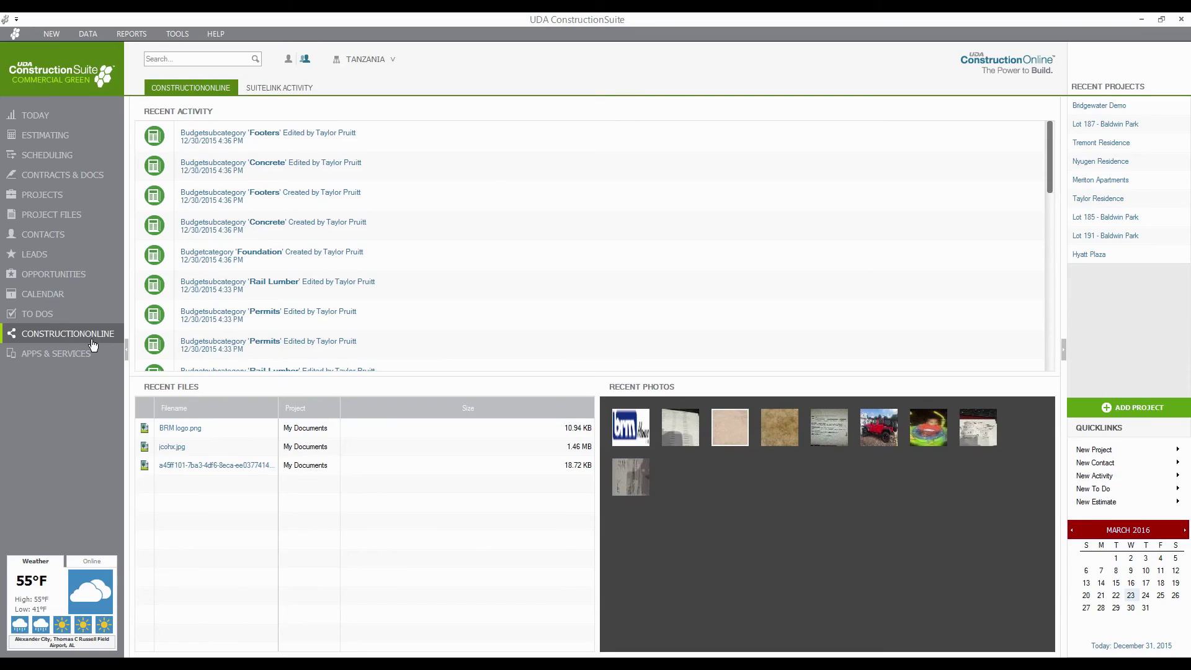
- Review the SuiteLink Activity tab, then show the OnSite mobile apps page in Apps & Services
left_click(309, 100)
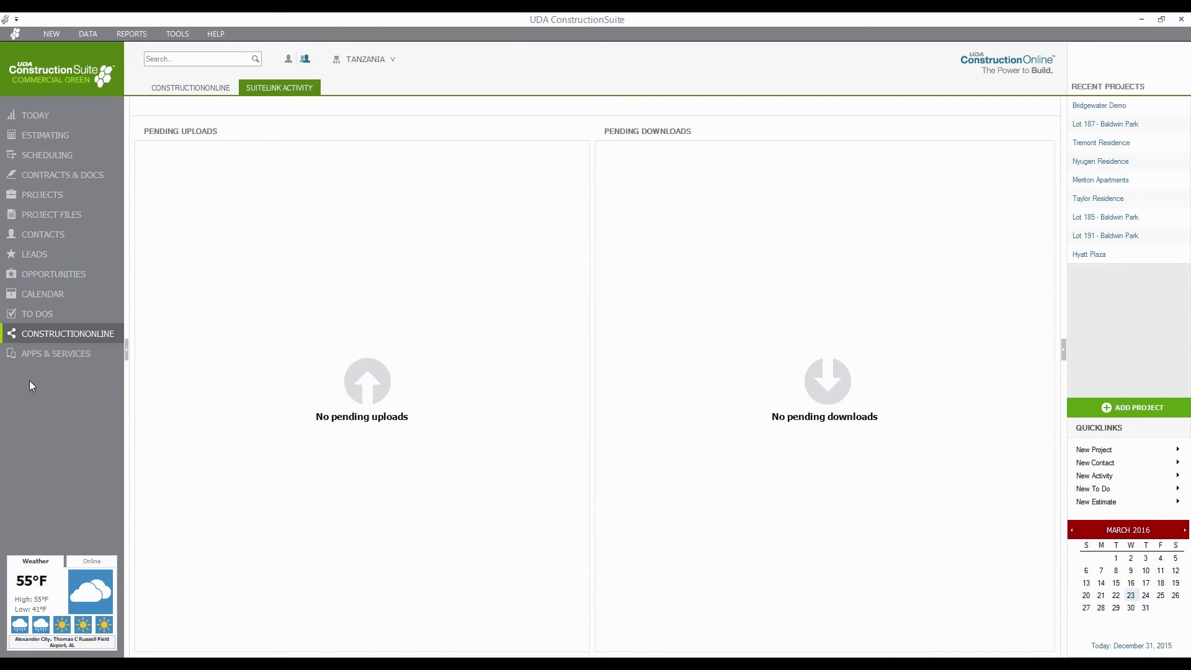
left_click(59, 354)
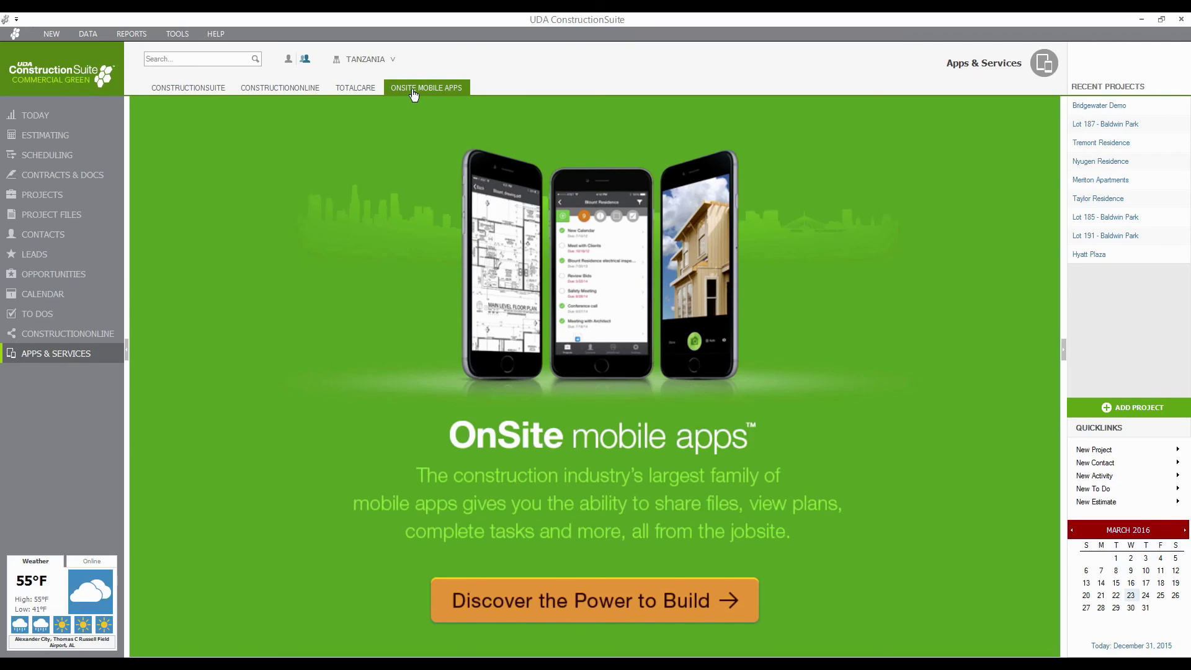
- View the ConstructionOnline product page, then the TotalCare support page
left_click(316, 99)
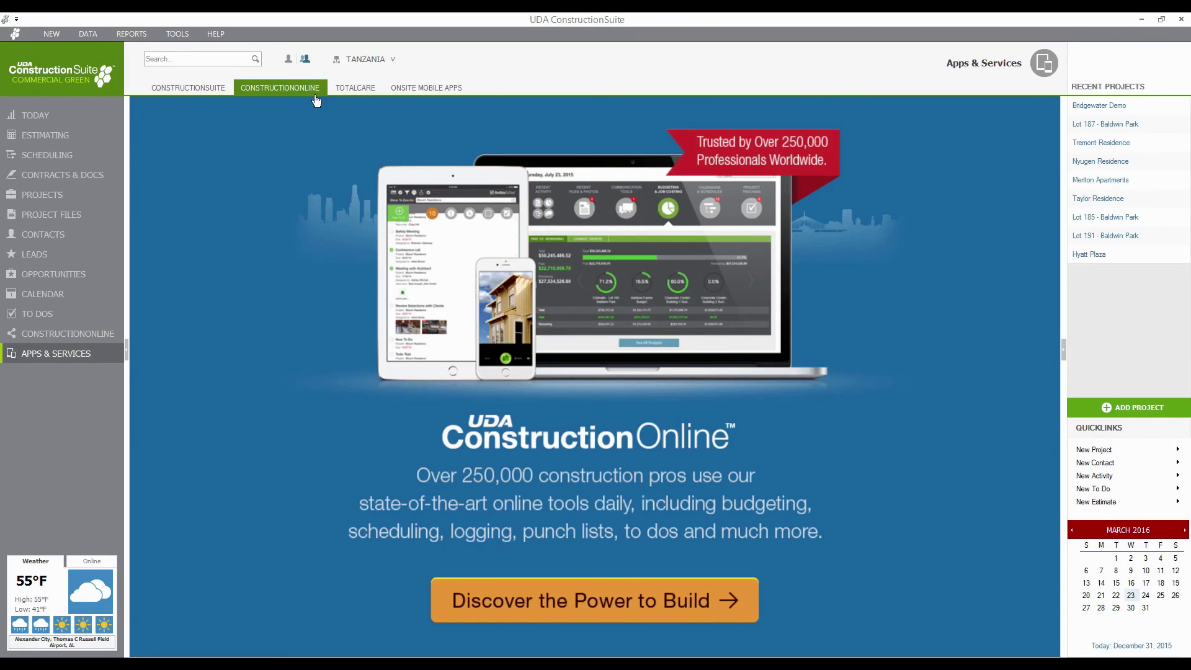
left_click(352, 92)
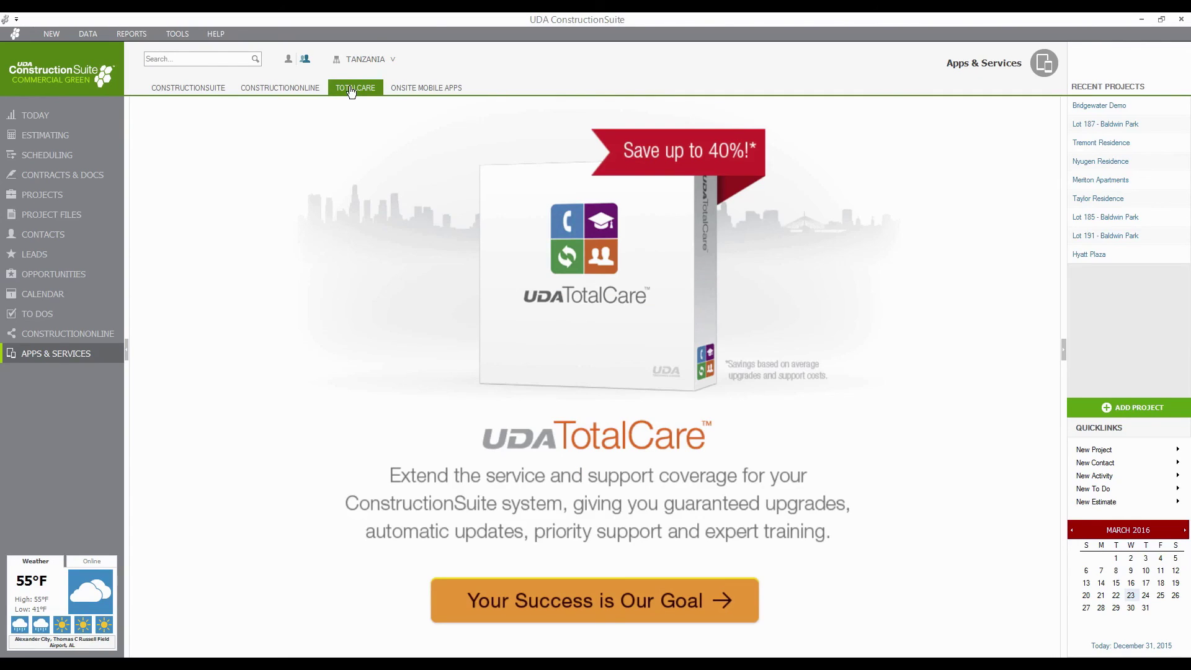